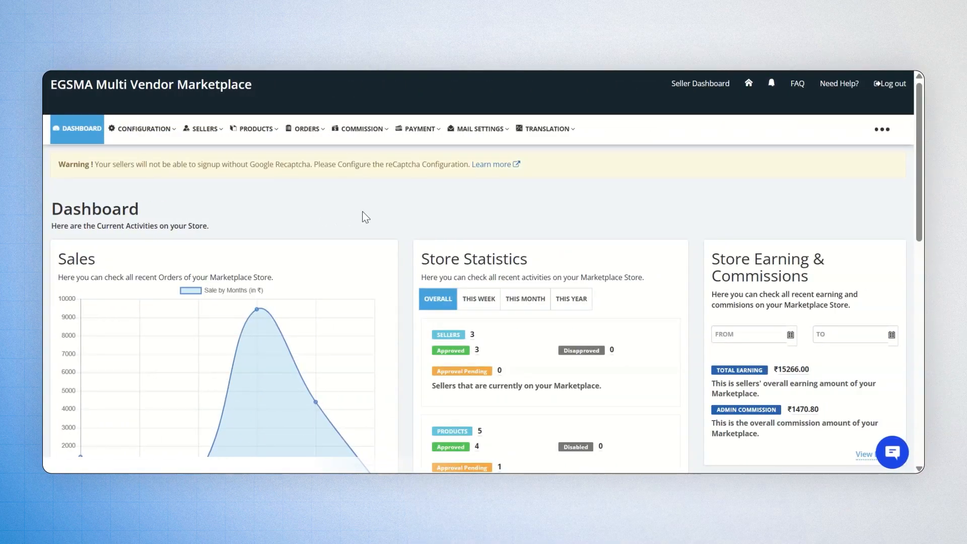
# Step: Open the three-dot more menu in the top navigation bar to show extra admin sections
pyautogui.click(882, 130)
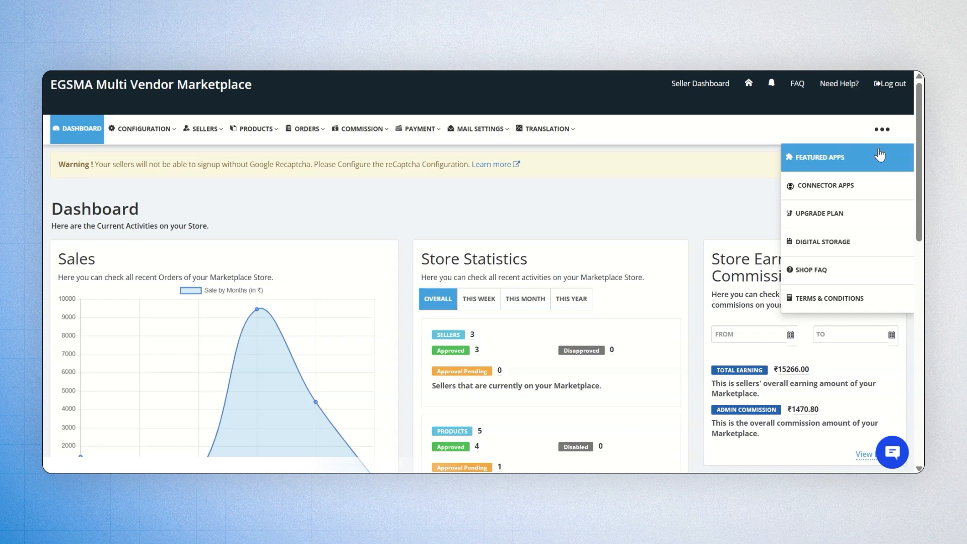
# Step: Open Featured Apps and confirm the free Shipping add-on is active
pyautogui.click(881, 154)
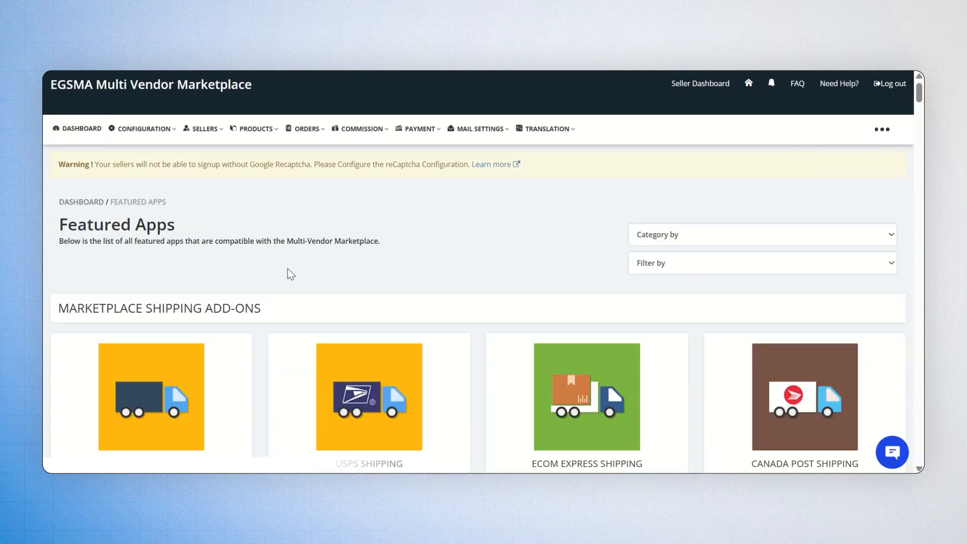
pyautogui.scroll(-3, 288, 268)
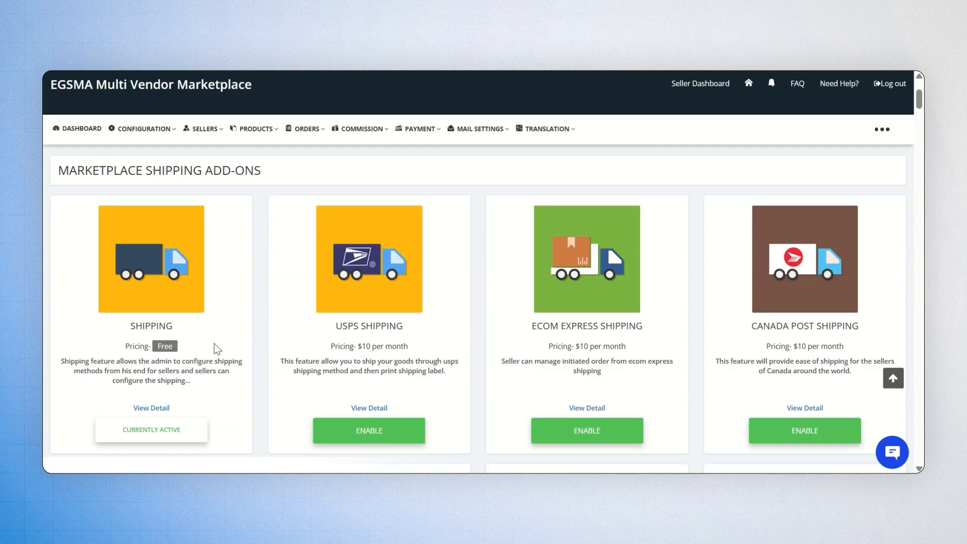
# Step: Go to CONFIGURATION > Marketplace Shipping Configuration
pyautogui.click(146, 129)
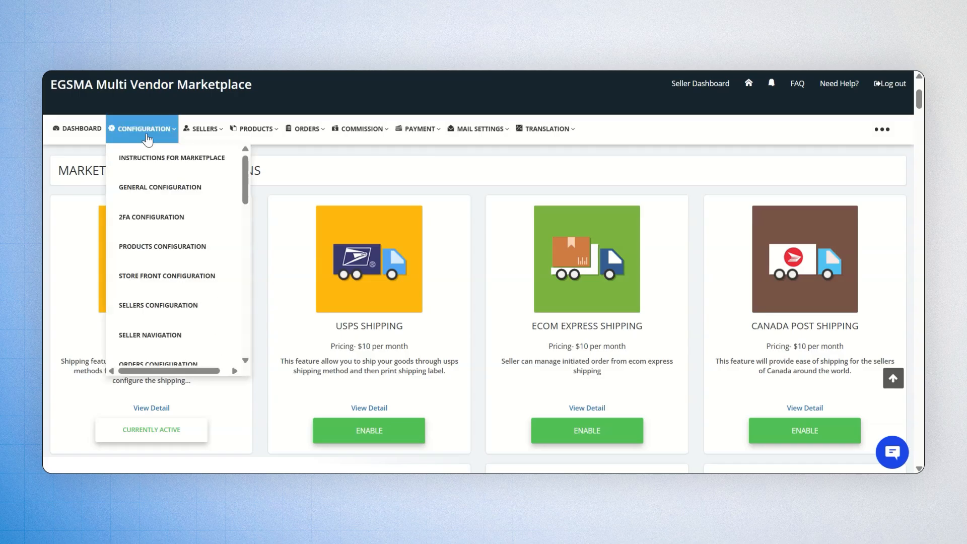
pyautogui.scroll(-5, 153, 211)
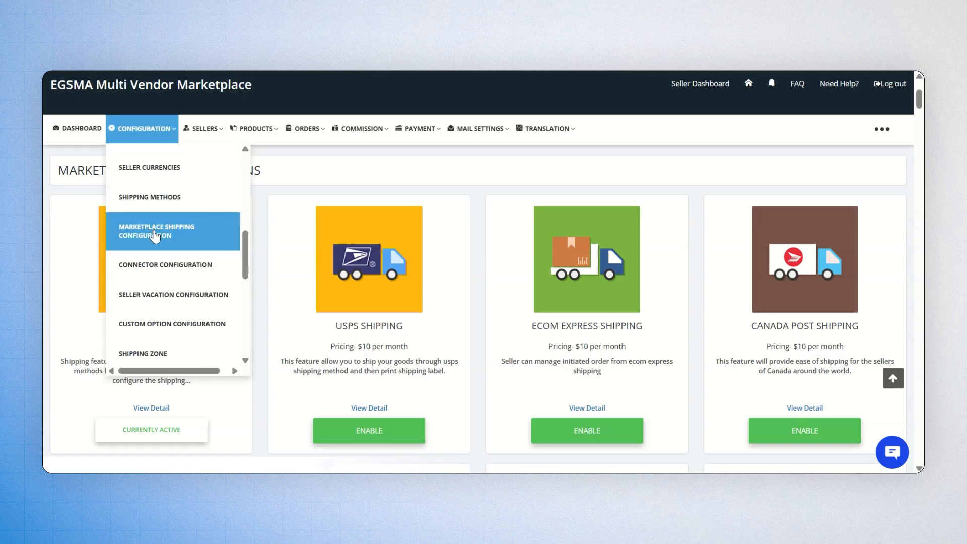
pyautogui.click(155, 235)
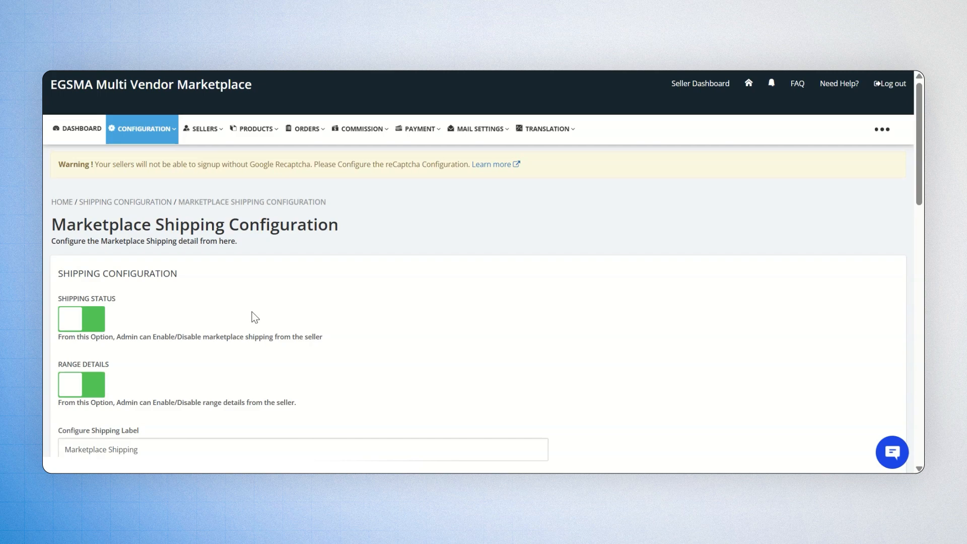
# Step: Keep USE SINGLE SHIPPING for the marketplace and set Shipping Type to POSTCODE WISE
pyautogui.scroll(-4, 254, 317)
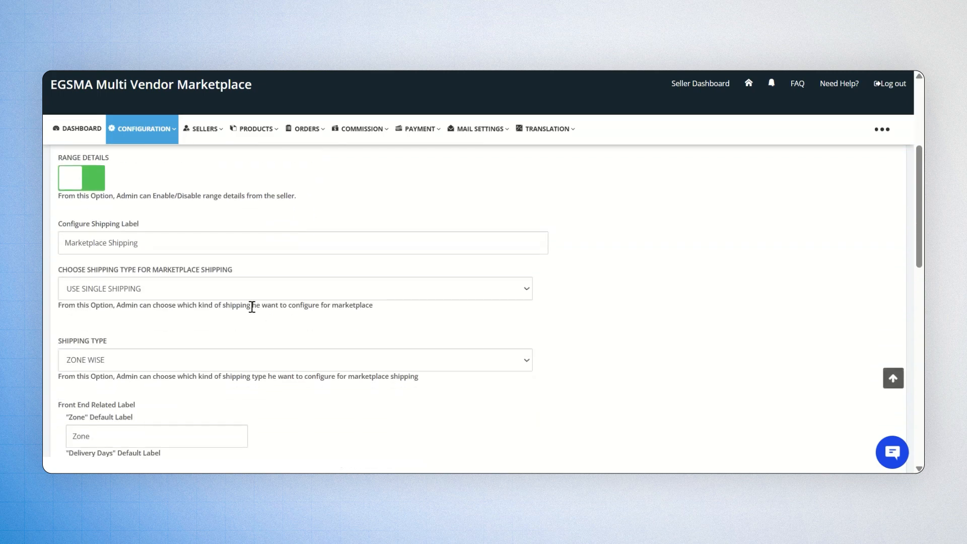
pyautogui.click(244, 290)
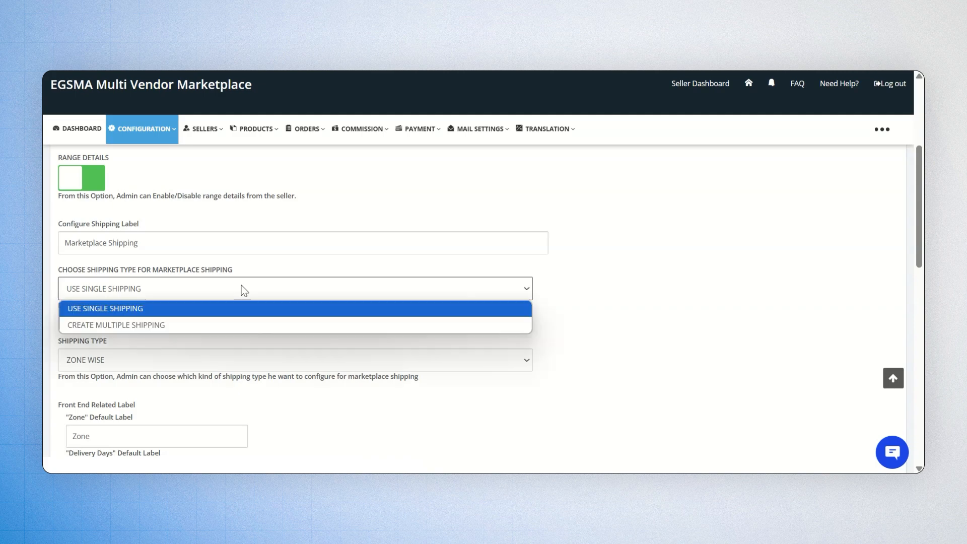
pyautogui.click(241, 286)
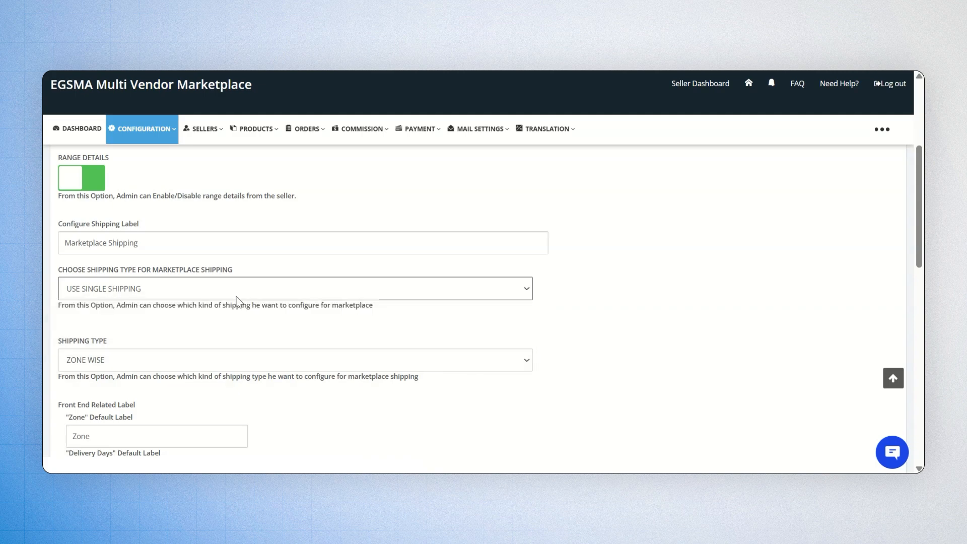
pyautogui.click(217, 360)
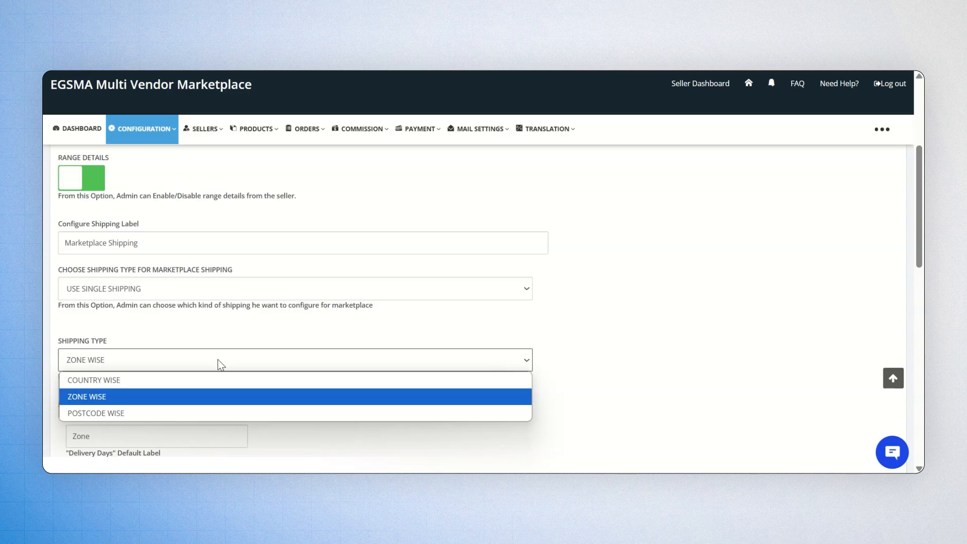
pyautogui.click(203, 411)
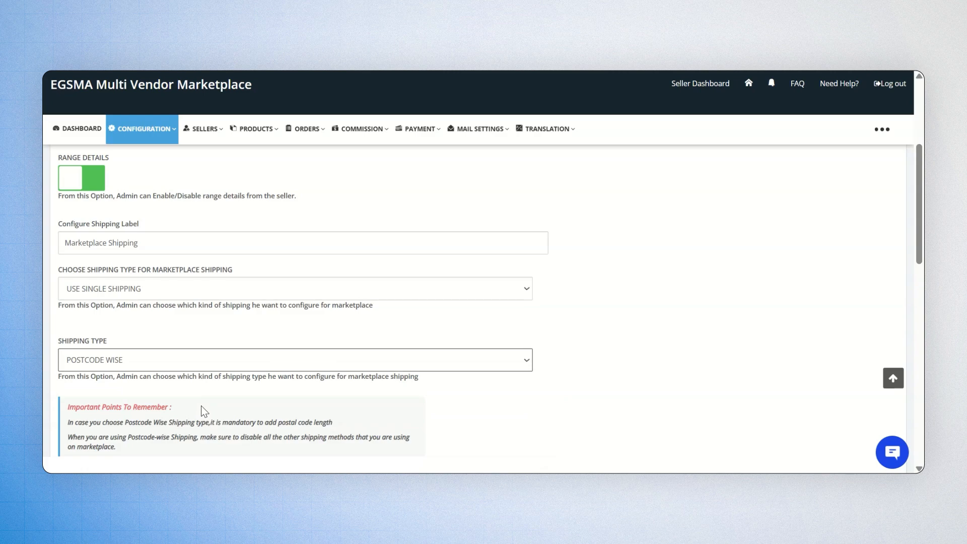
# Step: Set postal code length and minimum postcode match length to 6, then save the changes
pyautogui.scroll(-5, 201, 406)
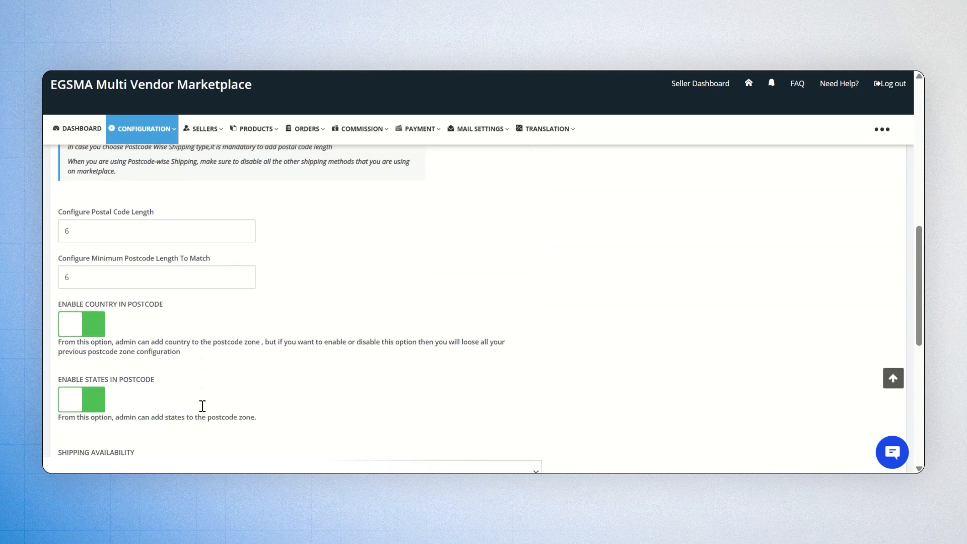
pyautogui.click(153, 229)
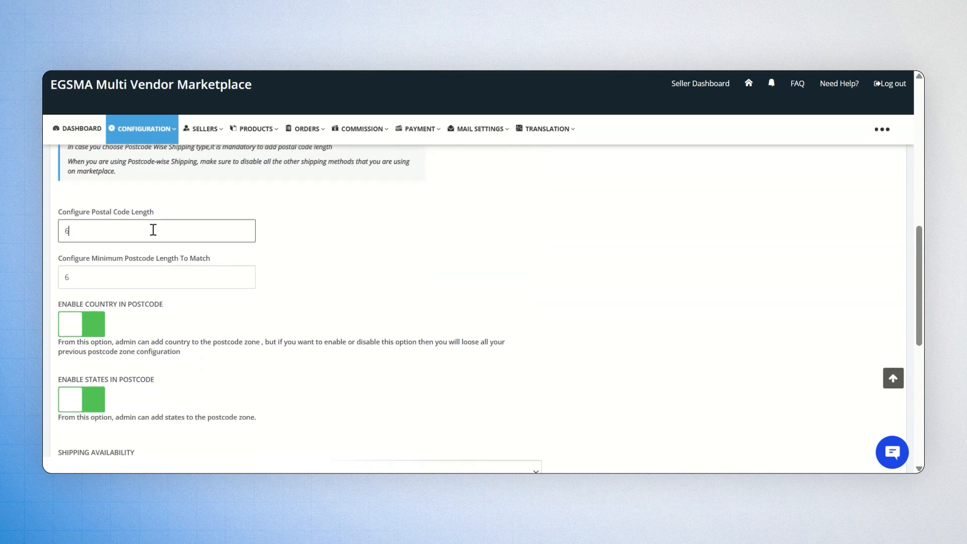
pyautogui.click(149, 278)
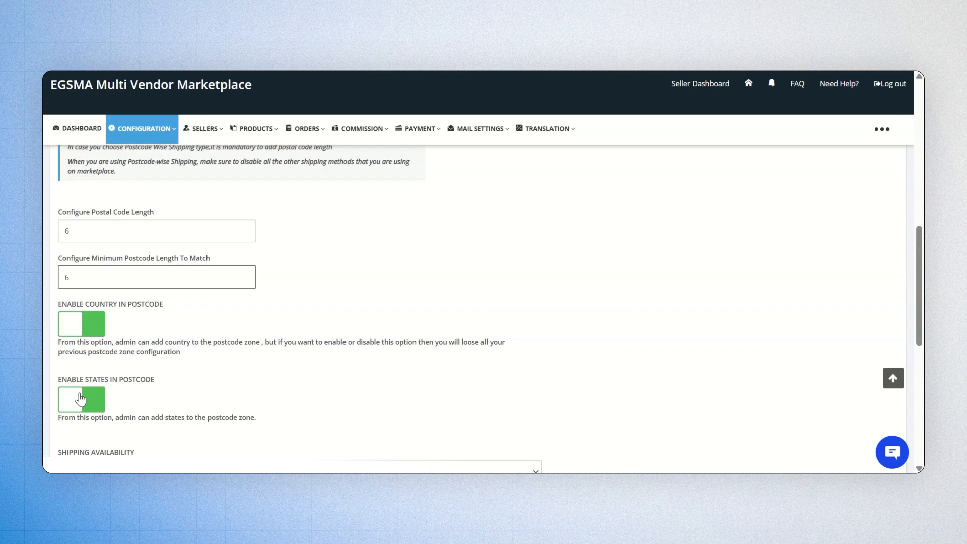
pyautogui.scroll(-10, 80, 399)
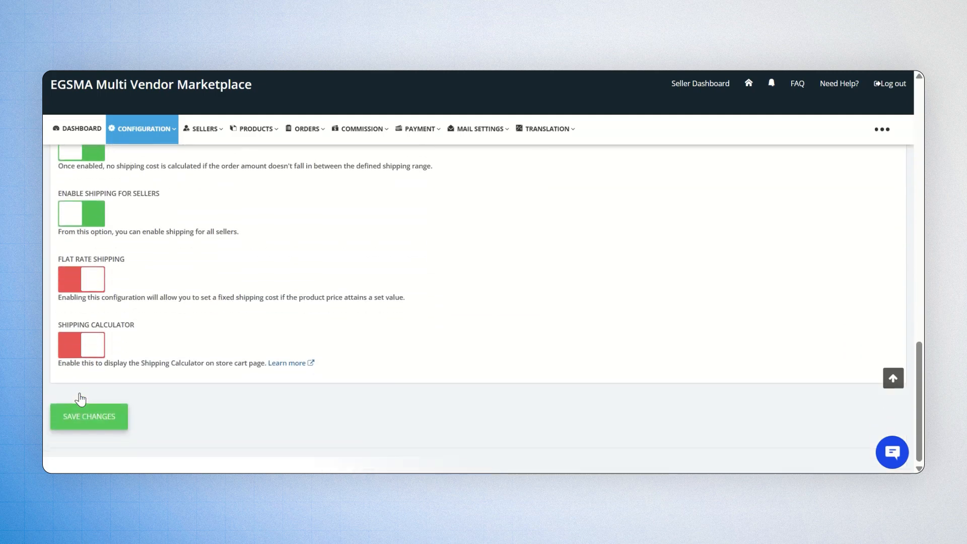
pyautogui.click(118, 419)
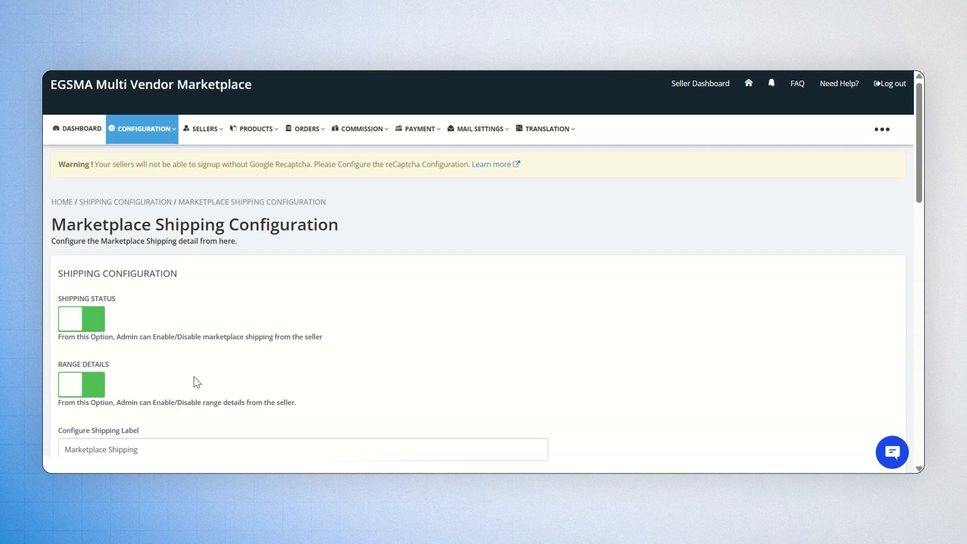
# Step: Go to CONFIGURATION > Postcode Zone and start adding a new postcode zone
pyautogui.click(129, 128)
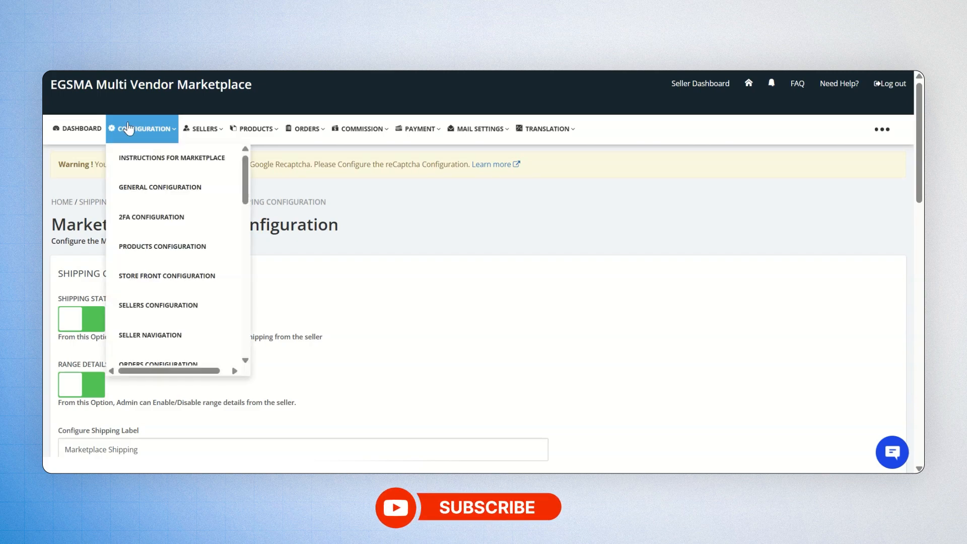
pyautogui.scroll(-5, 166, 302)
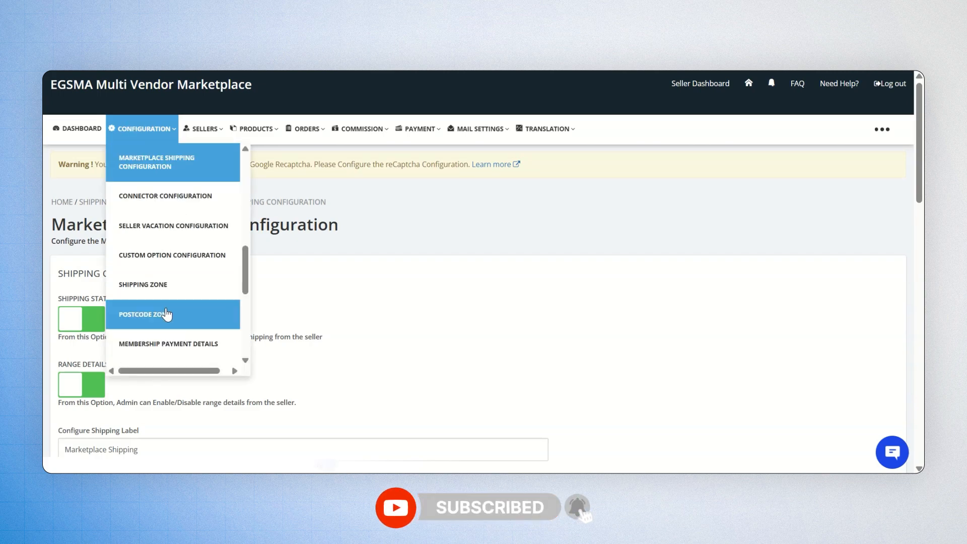
pyautogui.click(166, 313)
pyautogui.click(818, 236)
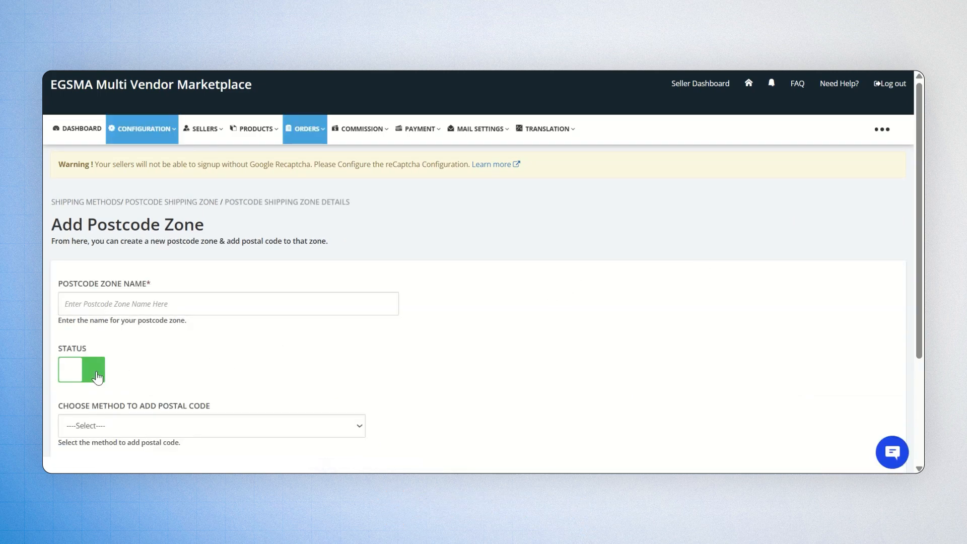
# Step: Set the zone's postal code method to ADD WITH CSV and view the upload and example-file section
pyautogui.scroll(-3, 144, 370)
pyautogui.click(235, 288)
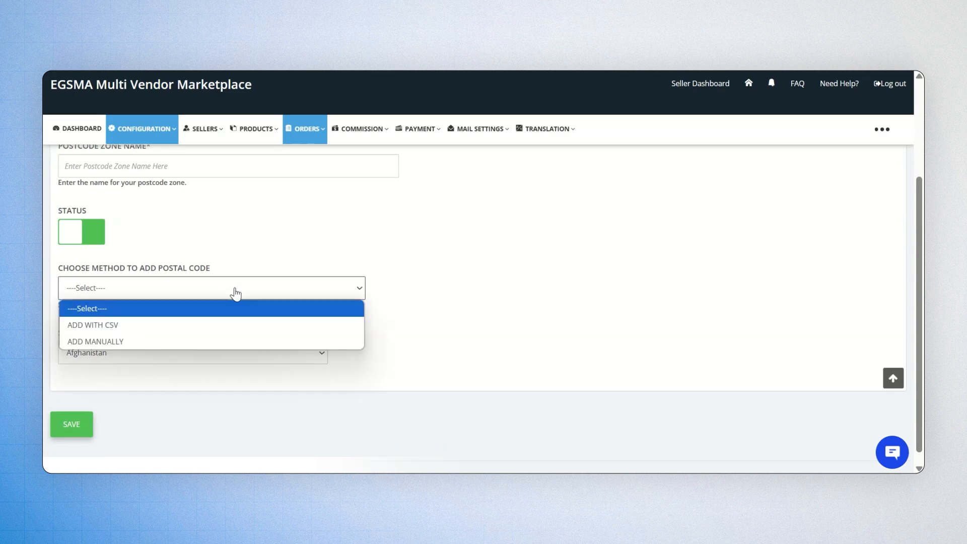
pyautogui.click(232, 334)
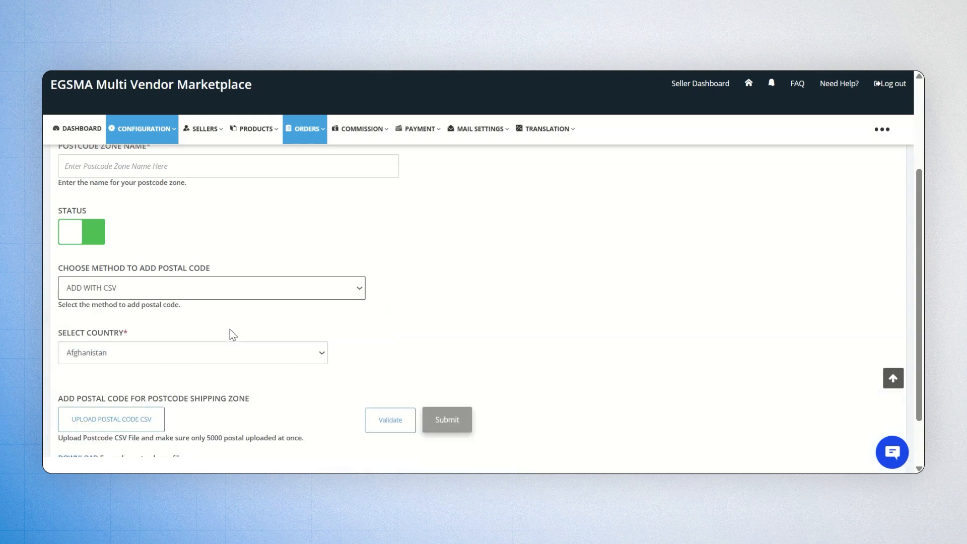
pyautogui.scroll(-2, 235, 324)
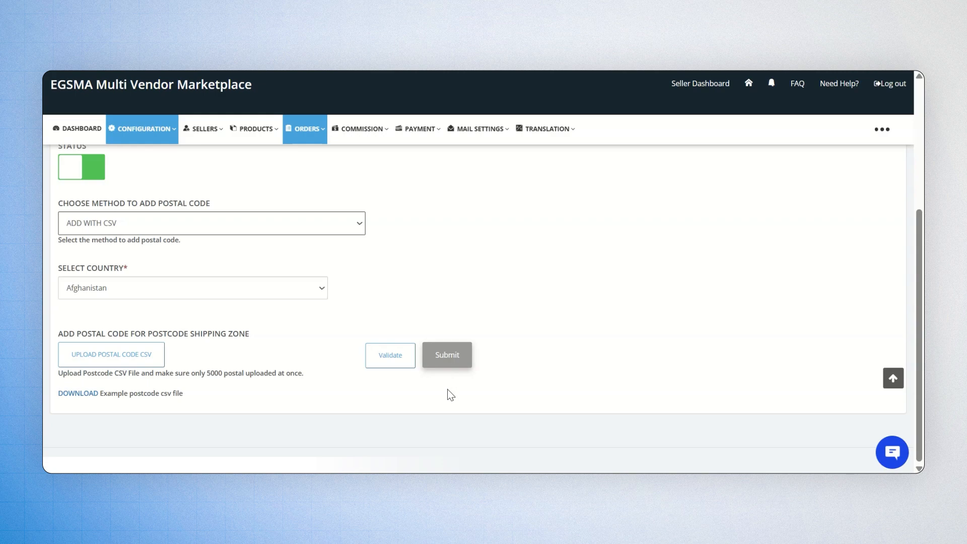
# Step: Switch the postal code method to manual, choose India as the country, and save the zone
pyautogui.click(290, 229)
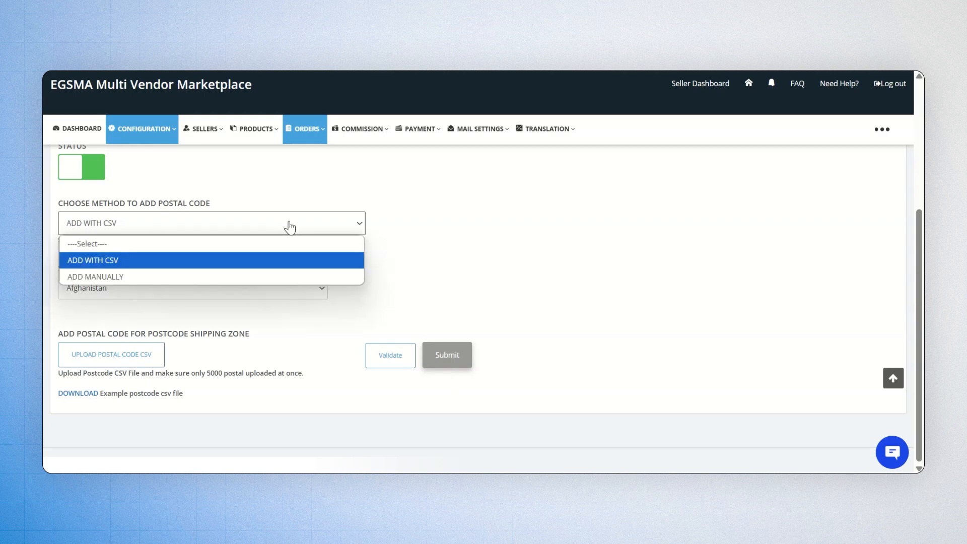
pyautogui.click(280, 277)
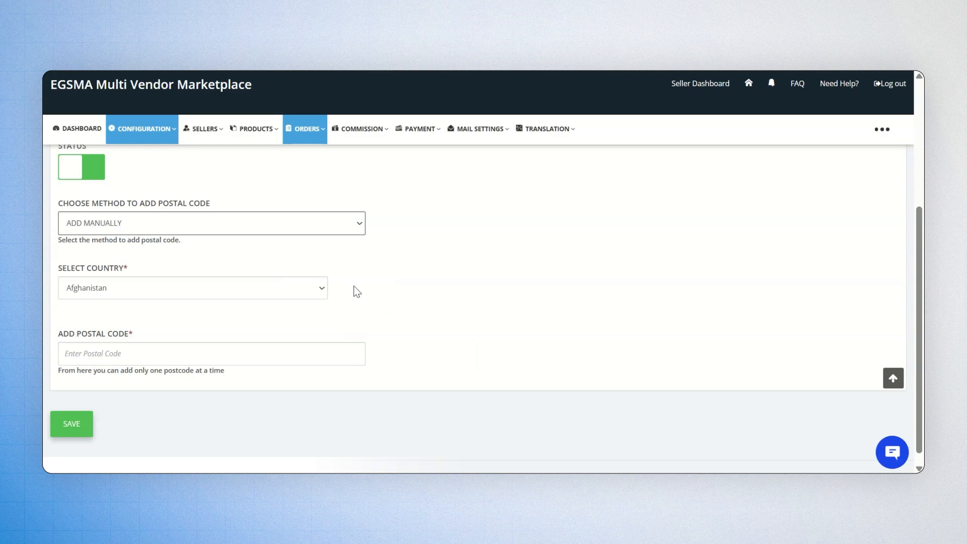
pyautogui.click(281, 293)
pyautogui.scroll(-15, 194, 146)
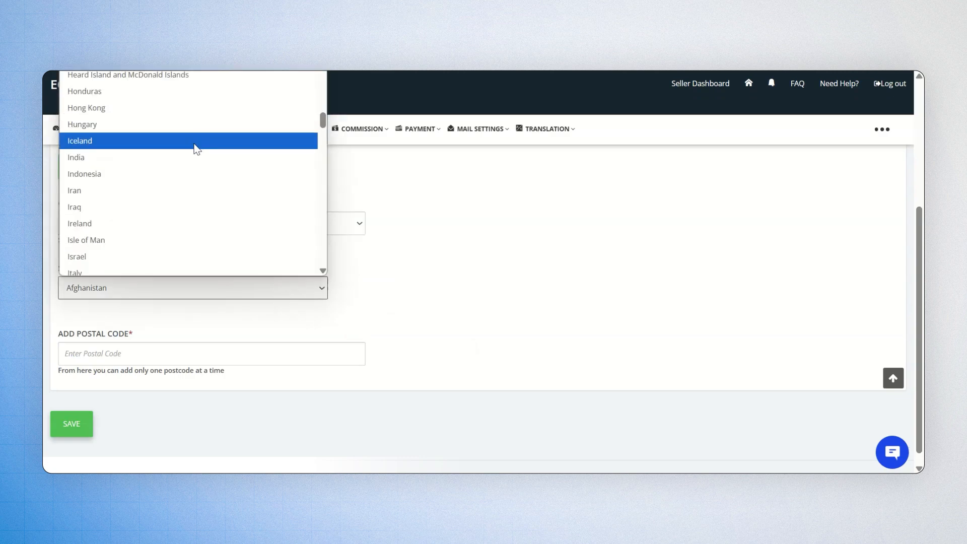
pyautogui.click(193, 159)
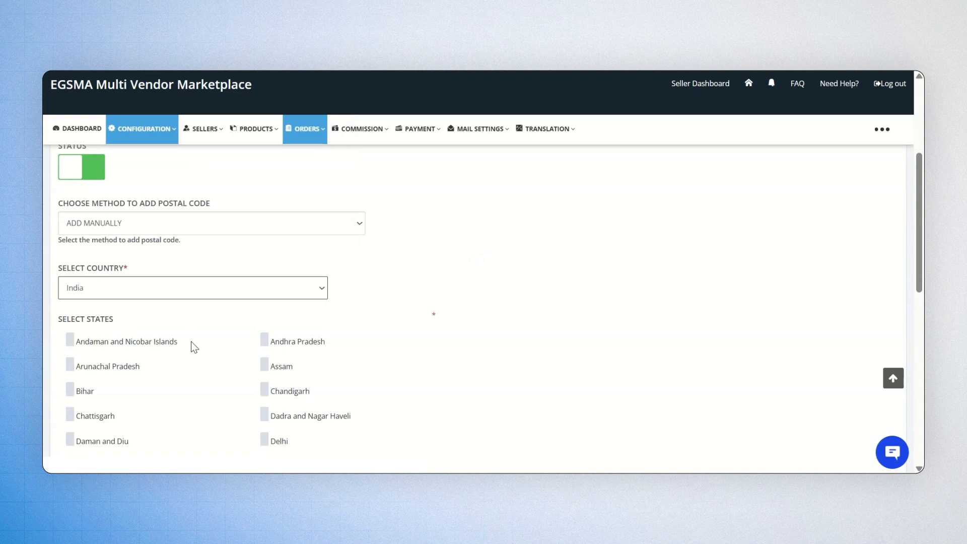
pyautogui.scroll(-10, 194, 347)
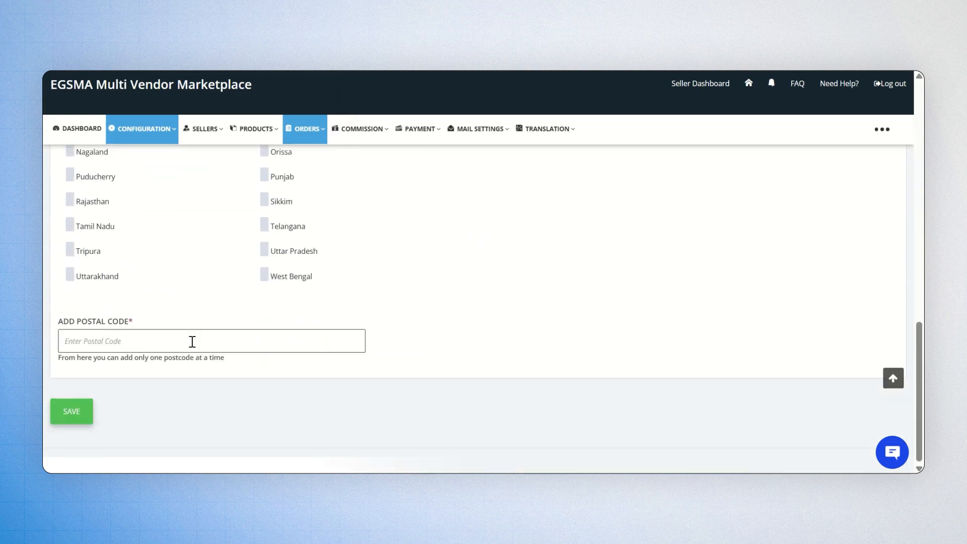
pyautogui.click(77, 418)
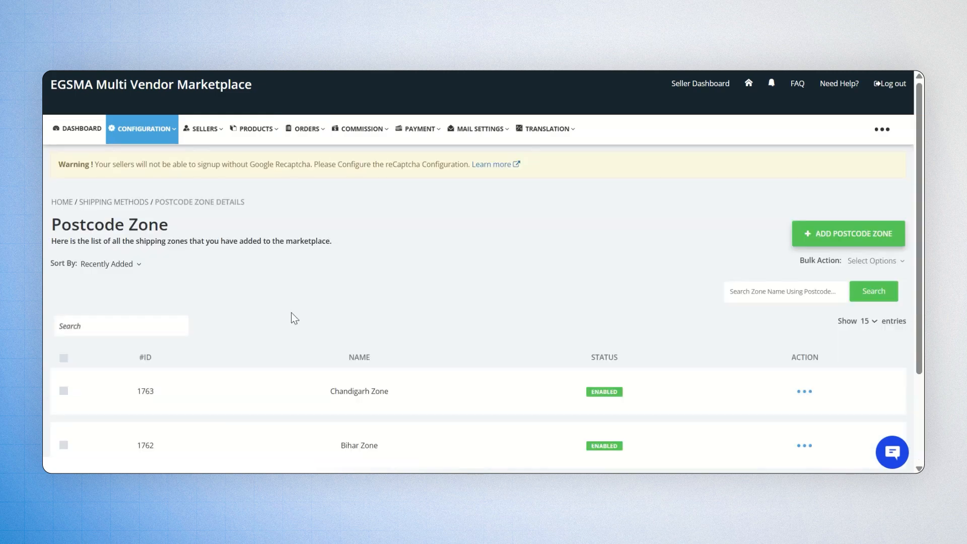
# Step: Edit Chandigarh Zone to use ADD MANUALLY for postal codes and save it
pyautogui.click(804, 392)
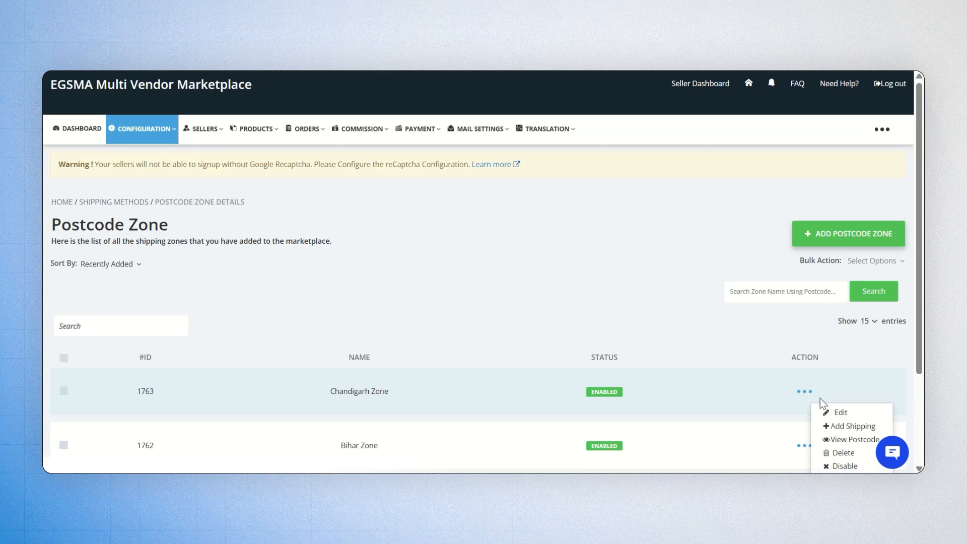
pyautogui.click(836, 412)
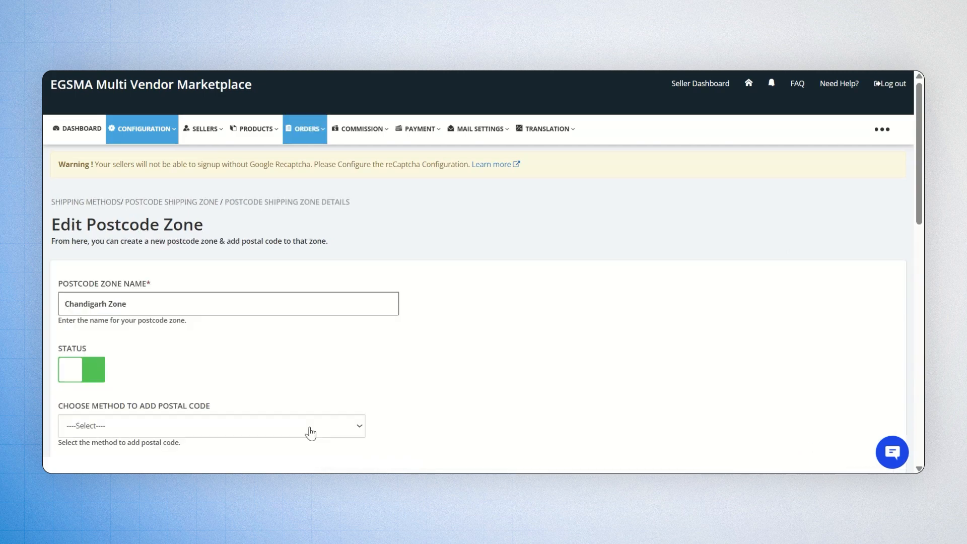
pyautogui.click(310, 432)
pyautogui.click(272, 404)
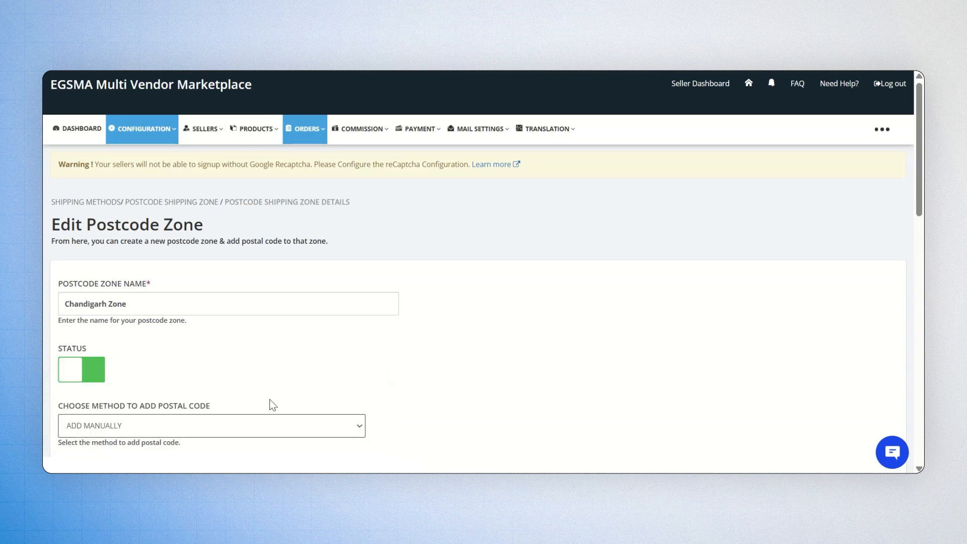
pyautogui.scroll(-10, 272, 404)
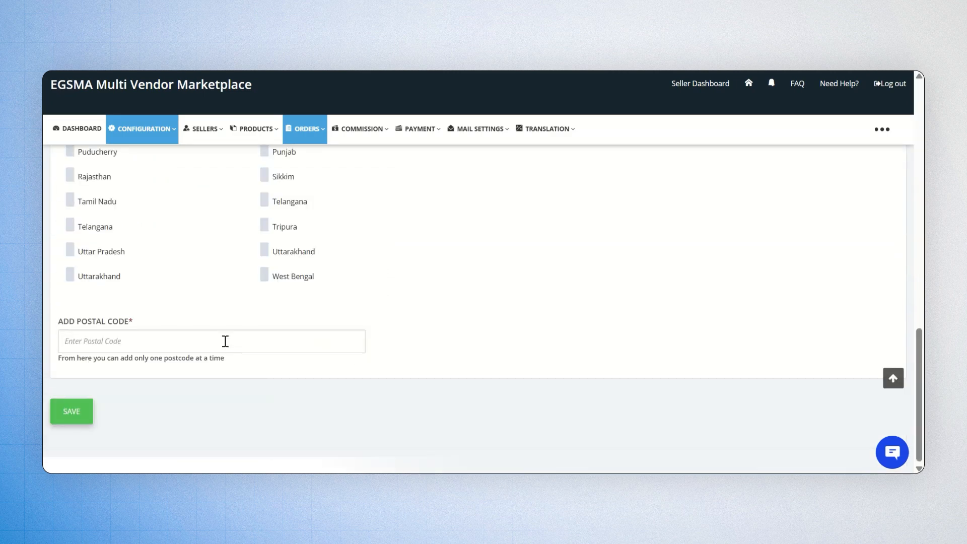
pyautogui.click(81, 415)
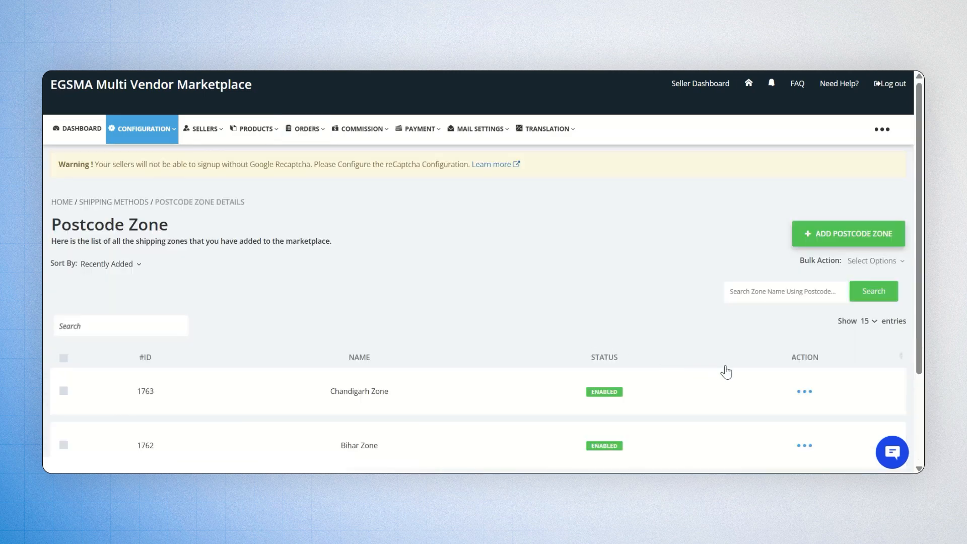
pyautogui.click(804, 392)
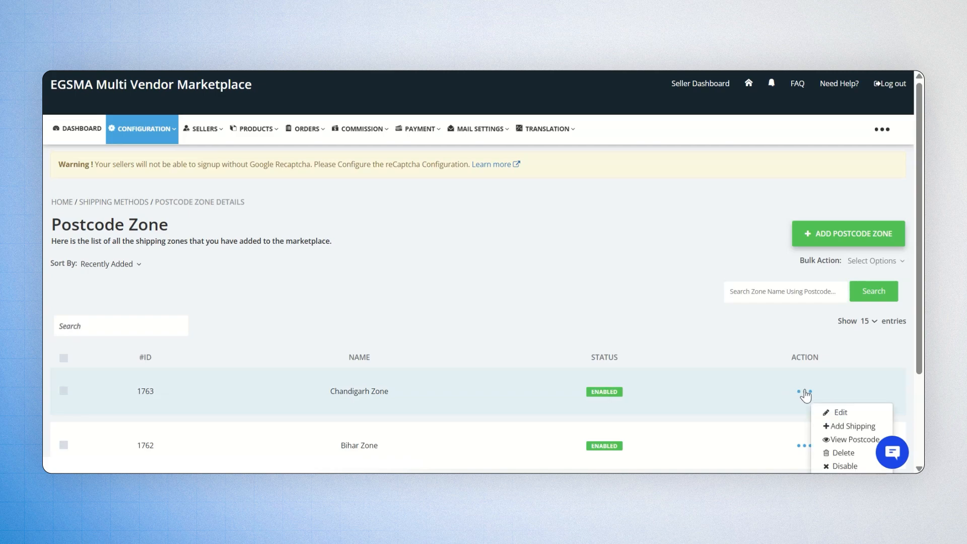
# Step: Assign Chandigarh Zone's shipping methods, including Postcode Quick Shipping, and save them
pyautogui.click(829, 425)
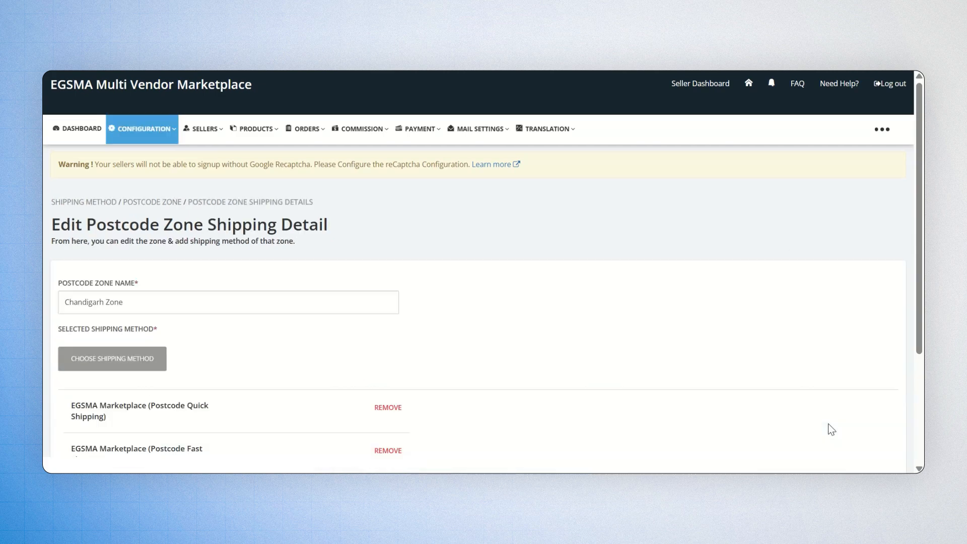
pyautogui.scroll(-3, 350, 349)
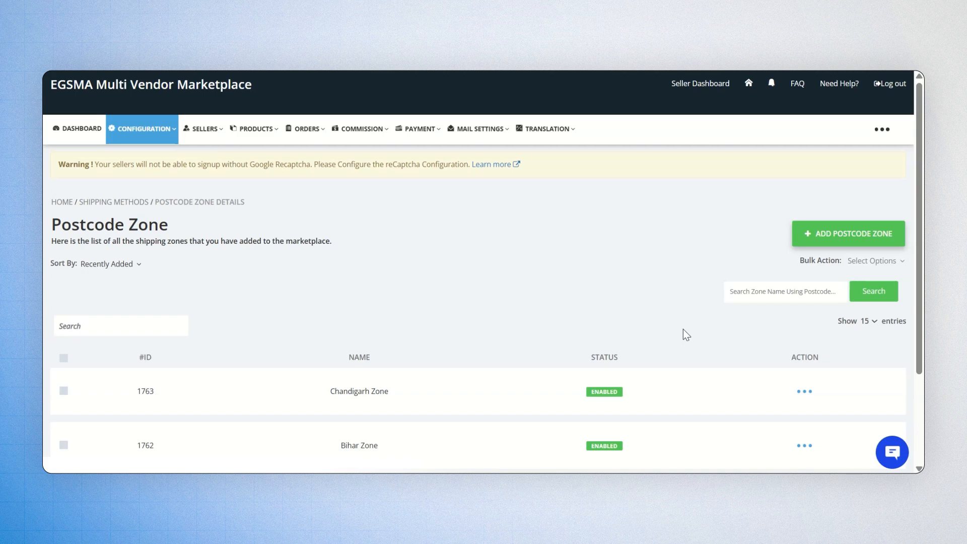
pyautogui.click(172, 323)
# Step: Select all zones and open Bulk Action, then view and close Postcode Quick Shipping's actions
pyautogui.click(63, 358)
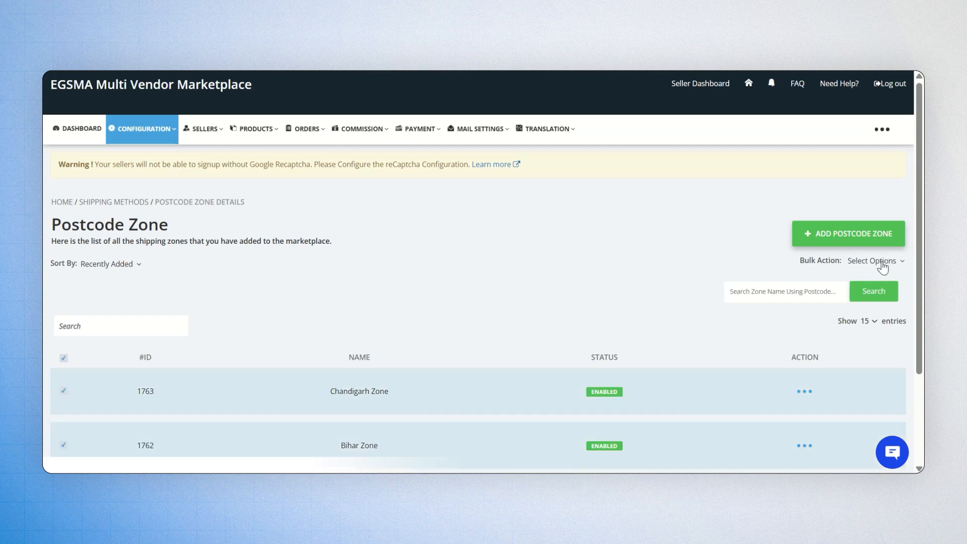
pyautogui.click(881, 263)
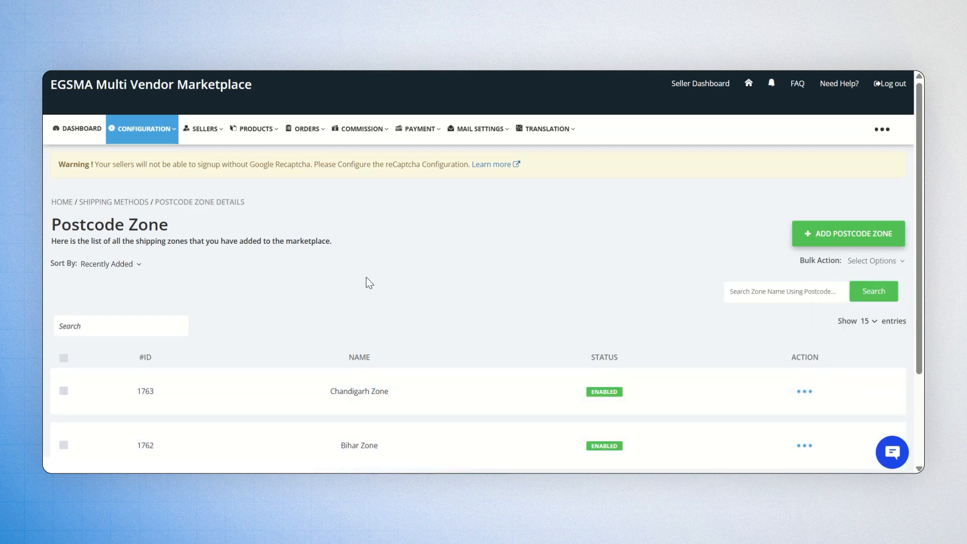
pyautogui.moveTo(144, 137)
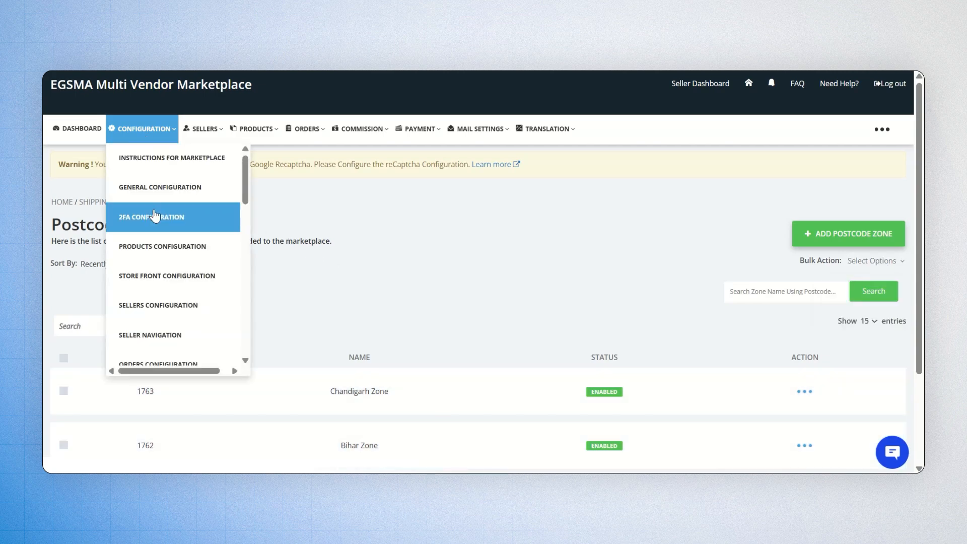
pyautogui.scroll(-2, 153, 216)
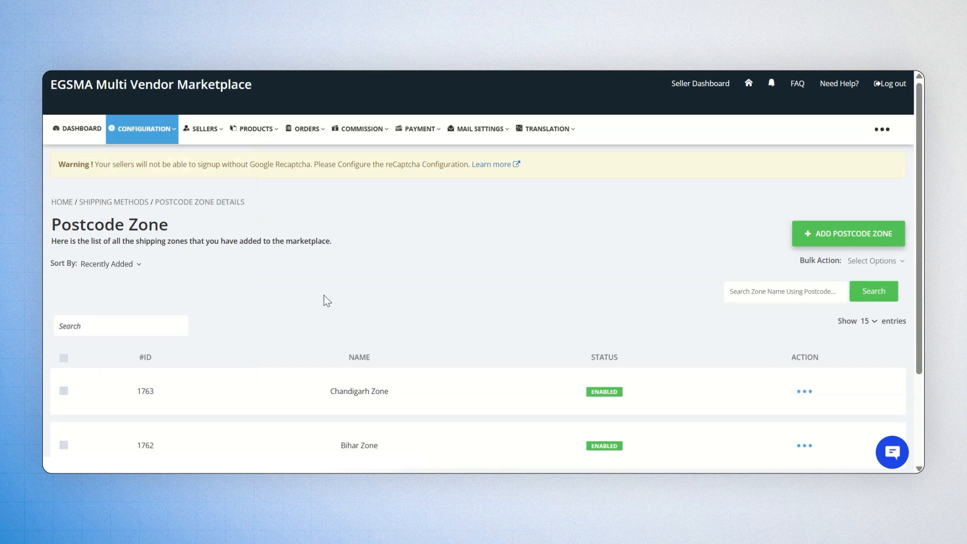
pyautogui.scroll(-1, 324, 295)
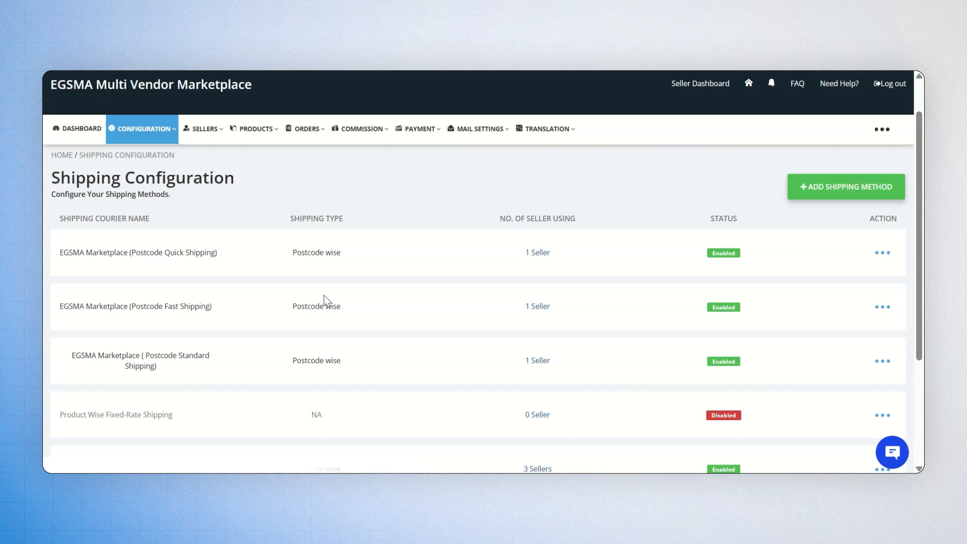
pyautogui.click(889, 253)
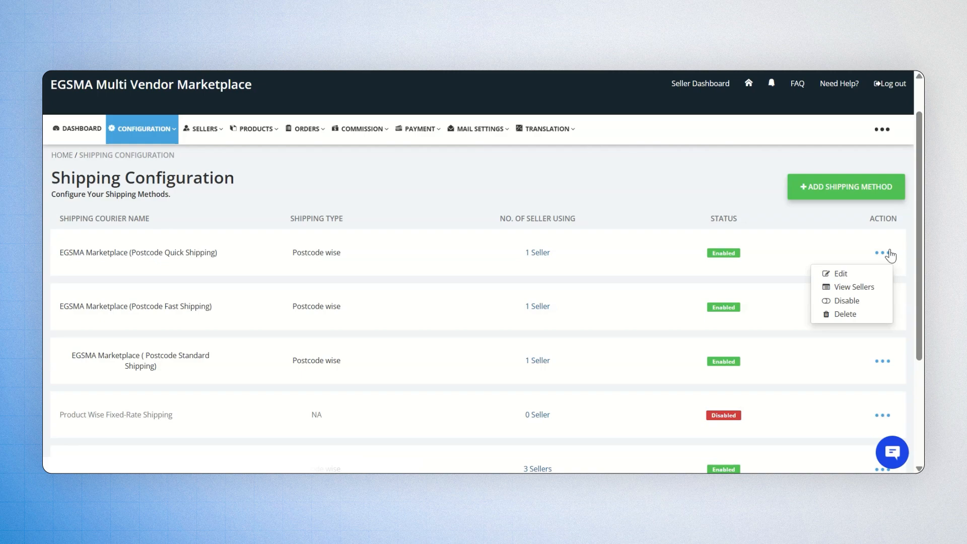
pyautogui.click(715, 197)
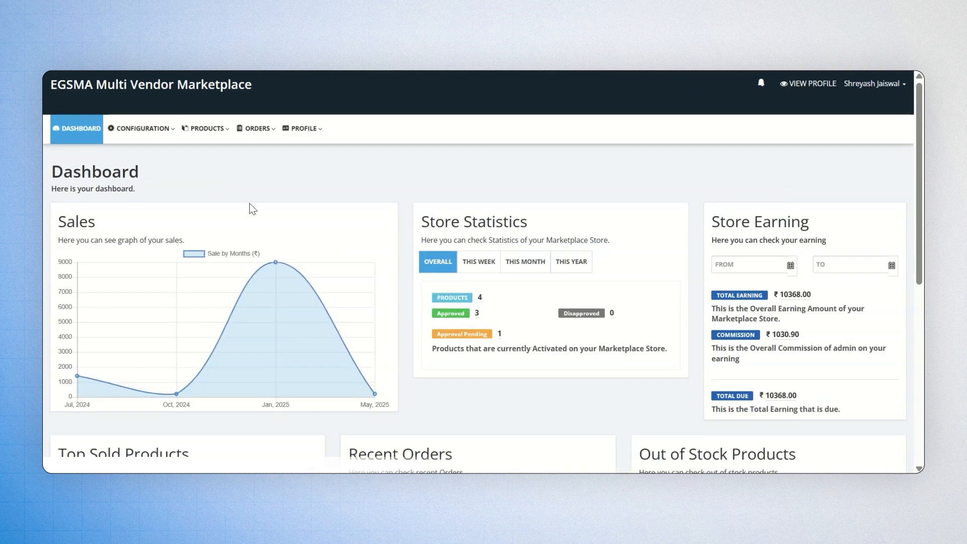
# Step: Open the Range Detail for Marketplace Shipping, showing Range 1 at ₹0.00–199.00
pyautogui.click(154, 143)
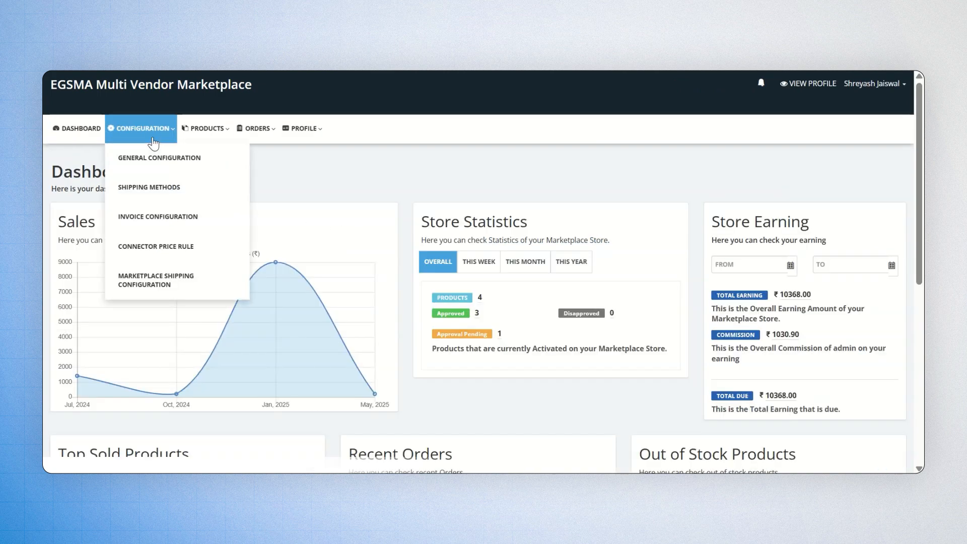
pyautogui.click(165, 272)
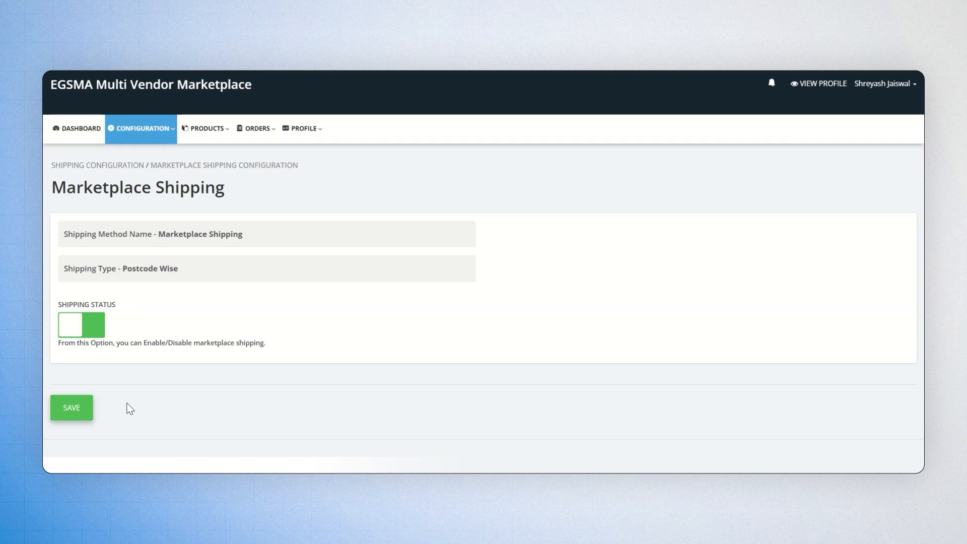
pyautogui.click(147, 129)
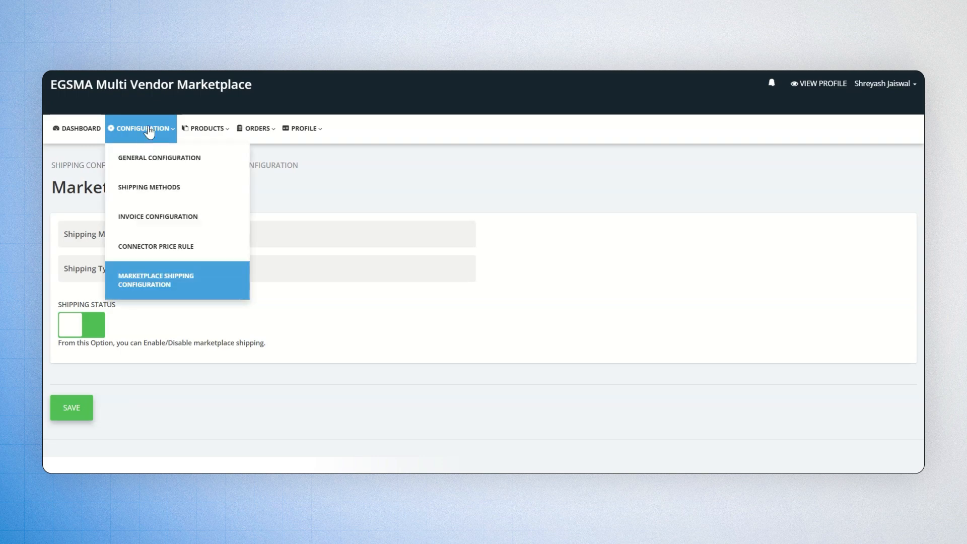
pyautogui.click(156, 179)
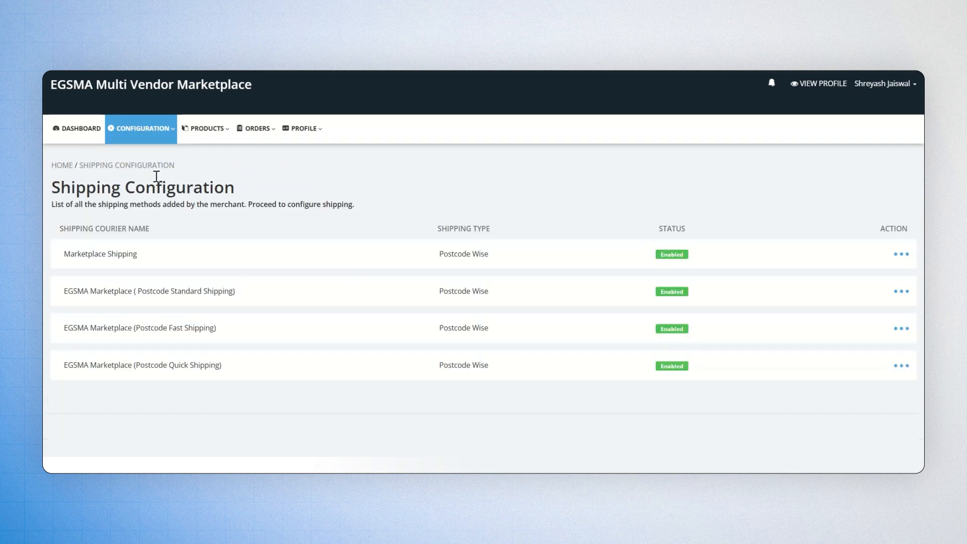
pyautogui.click(907, 257)
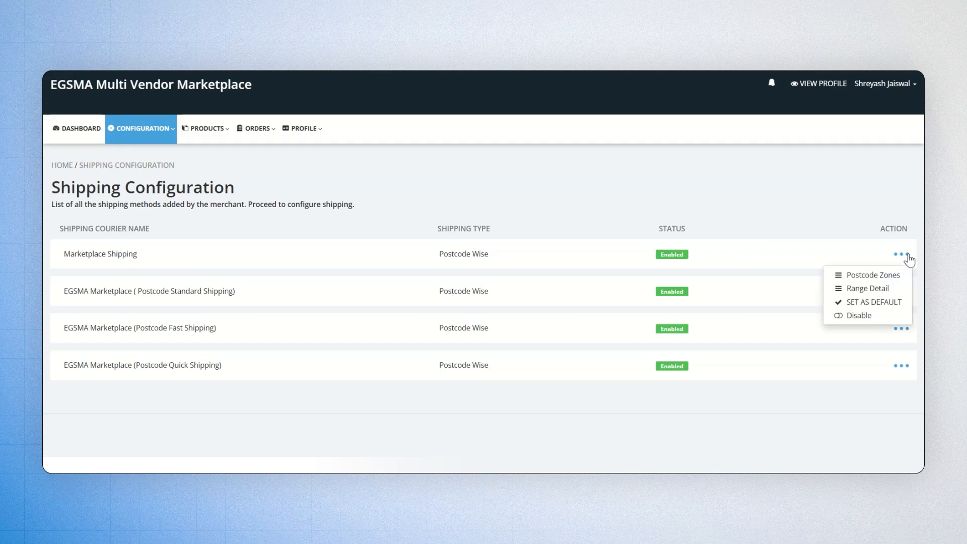
pyautogui.click(897, 289)
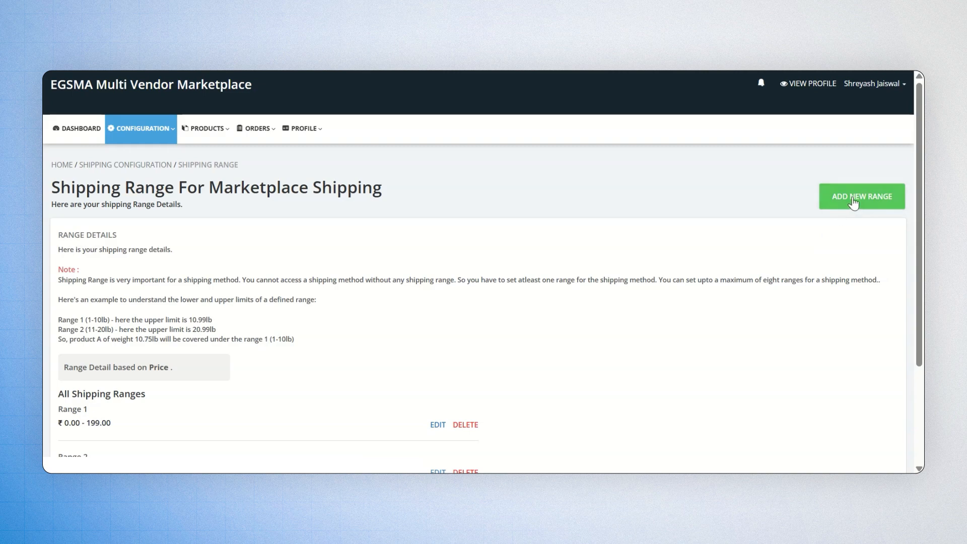
# Step: Save a new price range so Marketplace Shipping has ₹0–199, ₹200–399 and ₹400–999 ranges
pyautogui.click(838, 207)
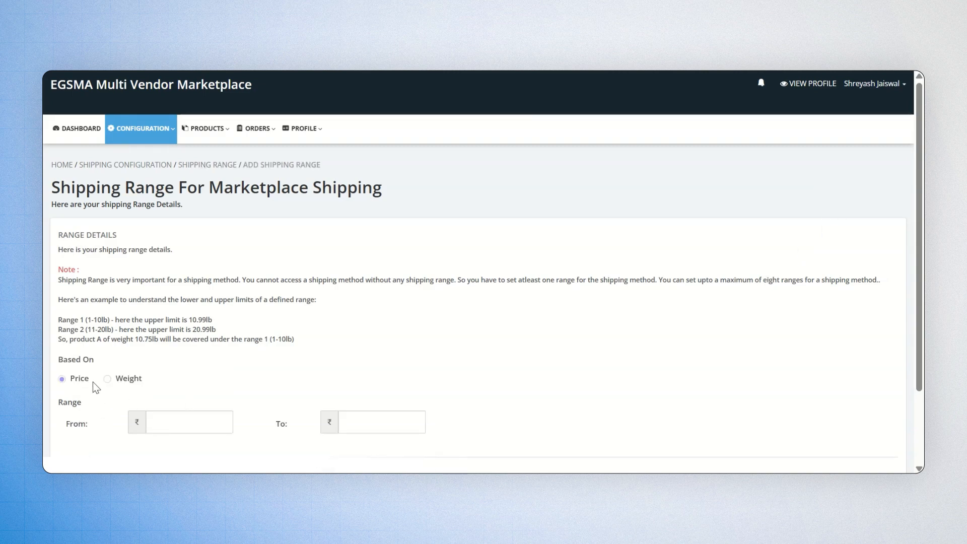
pyautogui.scroll(-2, 93, 382)
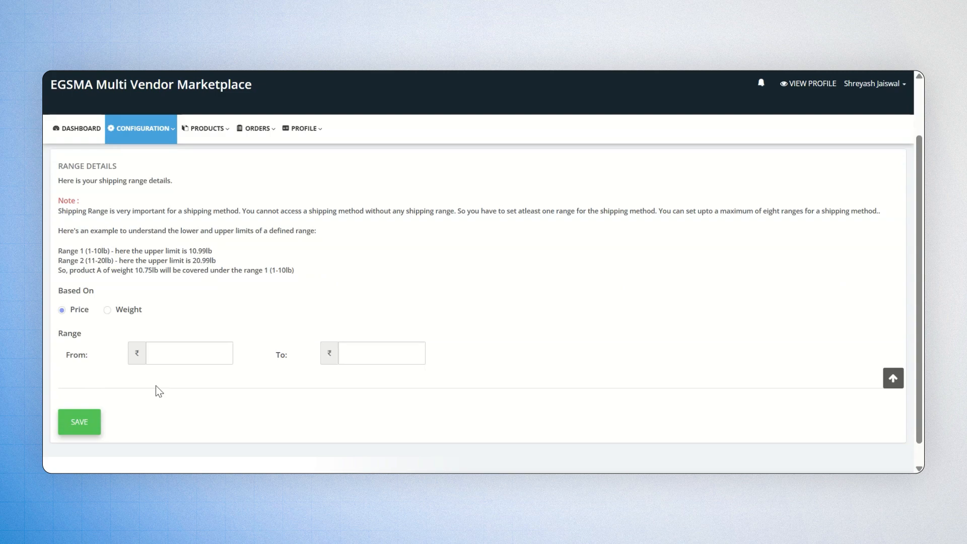
pyautogui.click(88, 424)
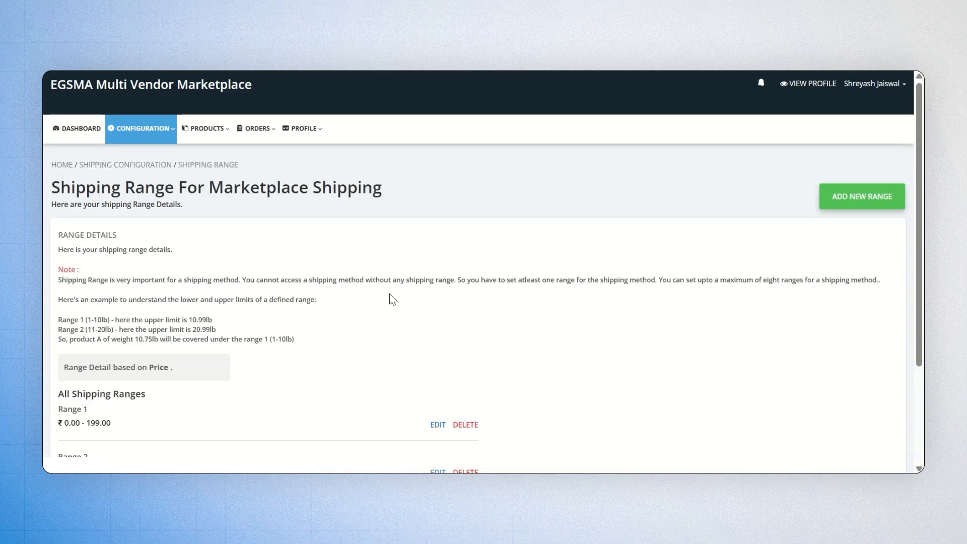
pyautogui.scroll(-3, 391, 297)
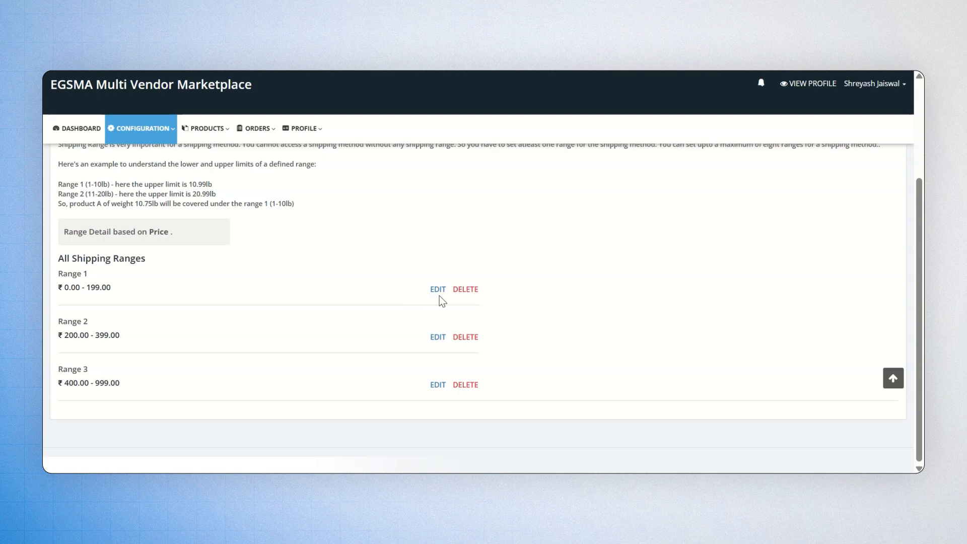
pyautogui.scroll(3, 503, 301)
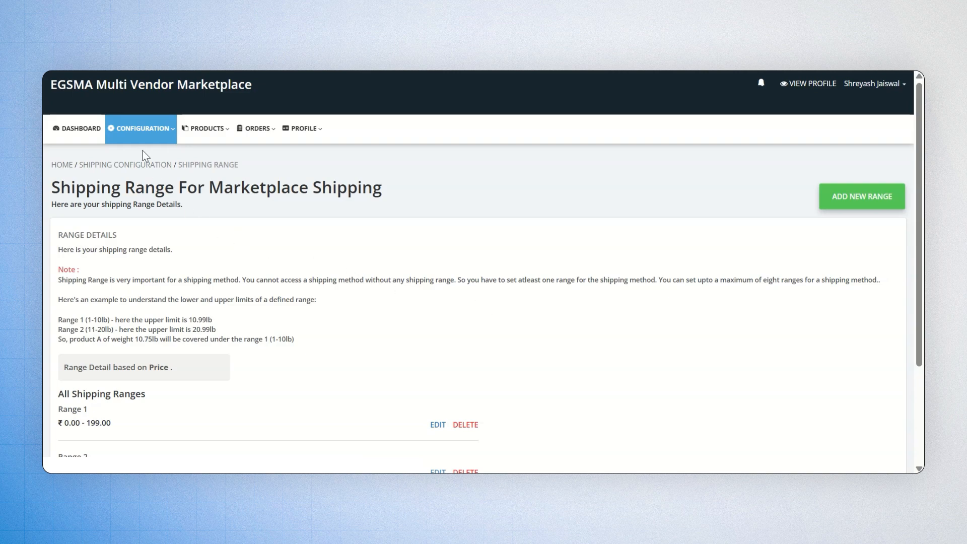
pyautogui.click(141, 129)
pyautogui.click(153, 191)
# Step: Set Chandigarh Zone's Postcode Standard Shipping charges to ₹60, ₹50 and ₹40 and save
pyautogui.click(901, 257)
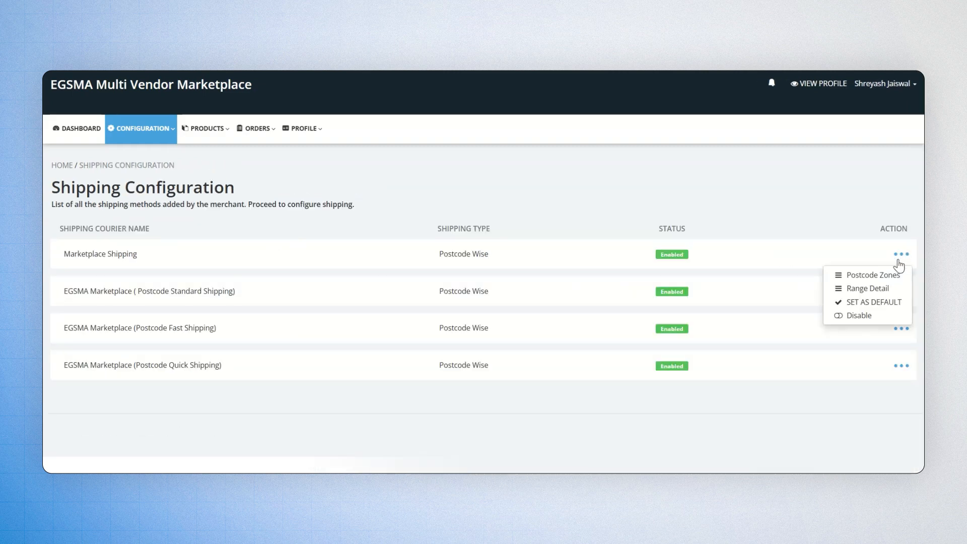
pyautogui.click(893, 275)
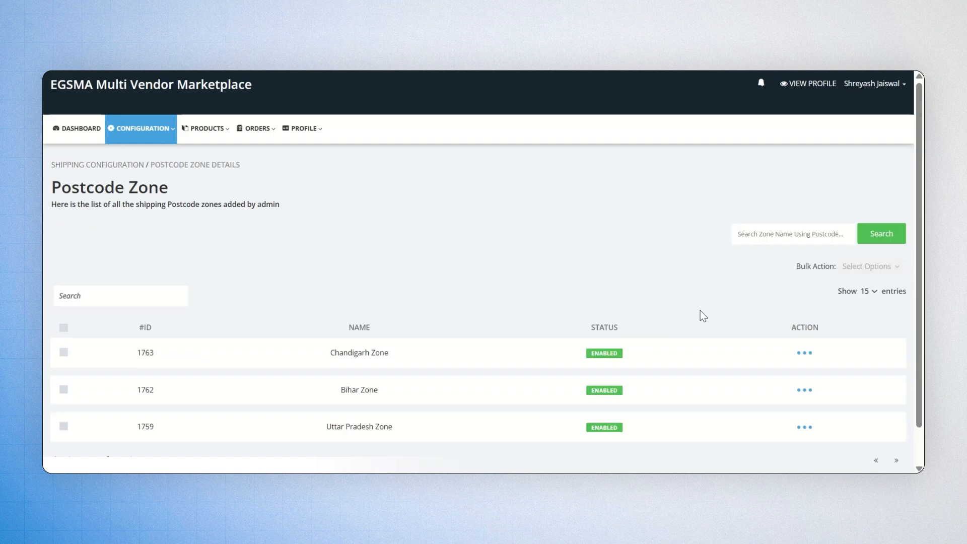
pyautogui.click(799, 352)
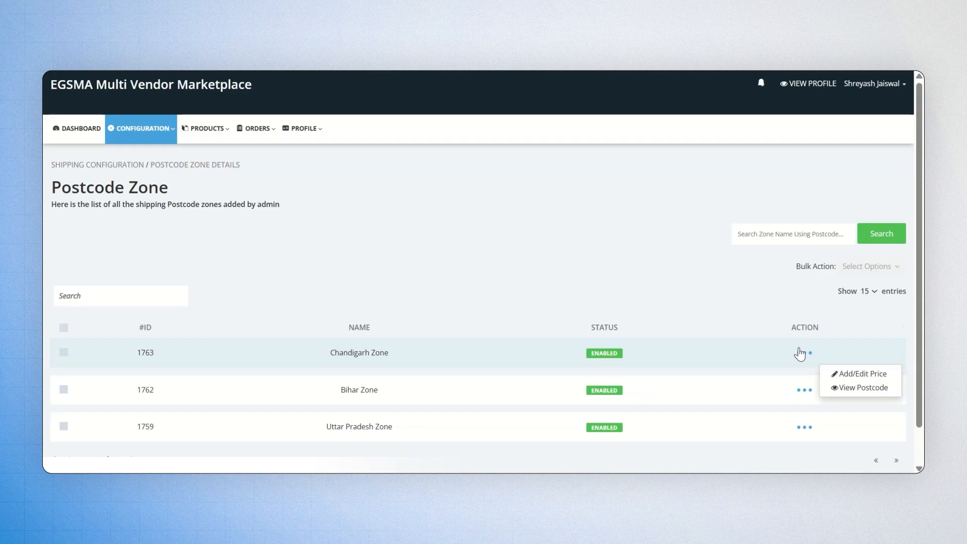
pyautogui.click(847, 374)
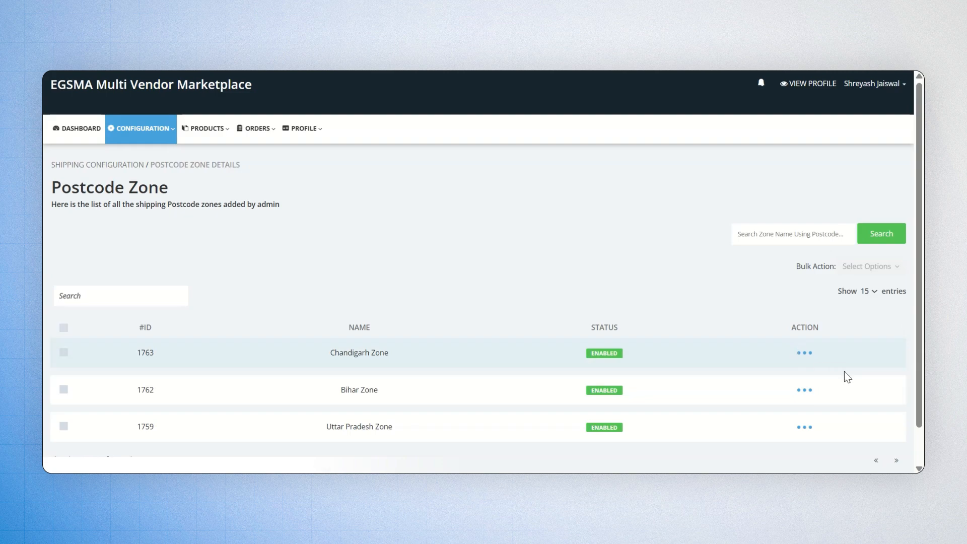
pyautogui.click(410, 335)
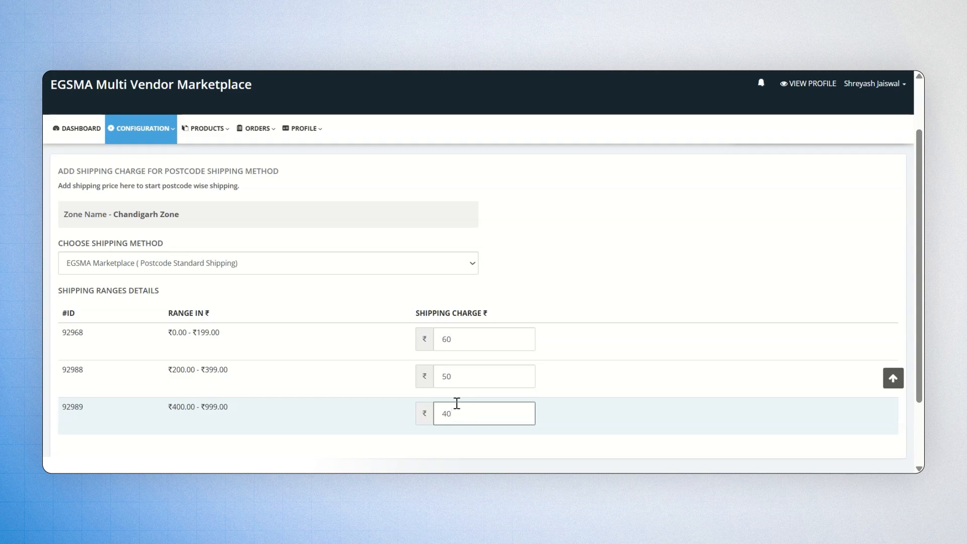
pyautogui.scroll(-2, 457, 403)
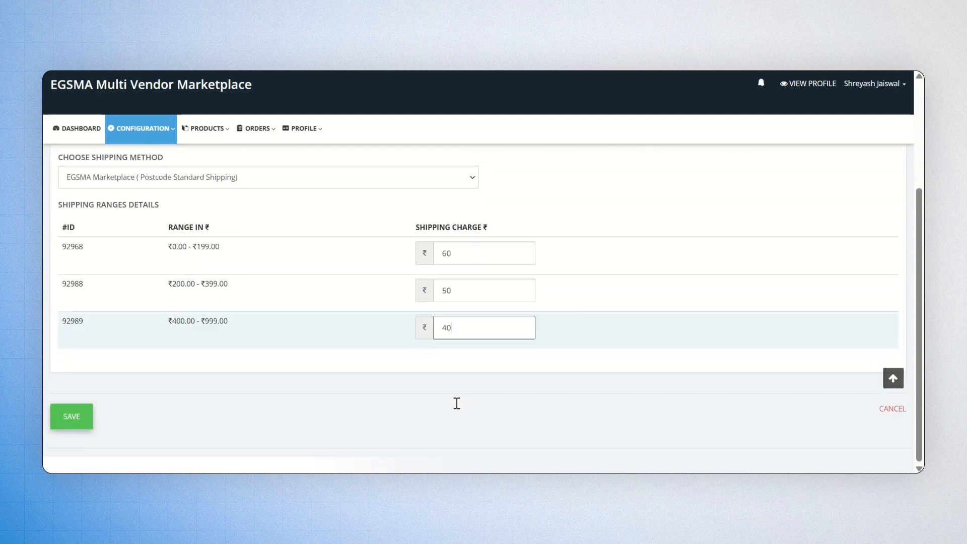
pyautogui.click(73, 417)
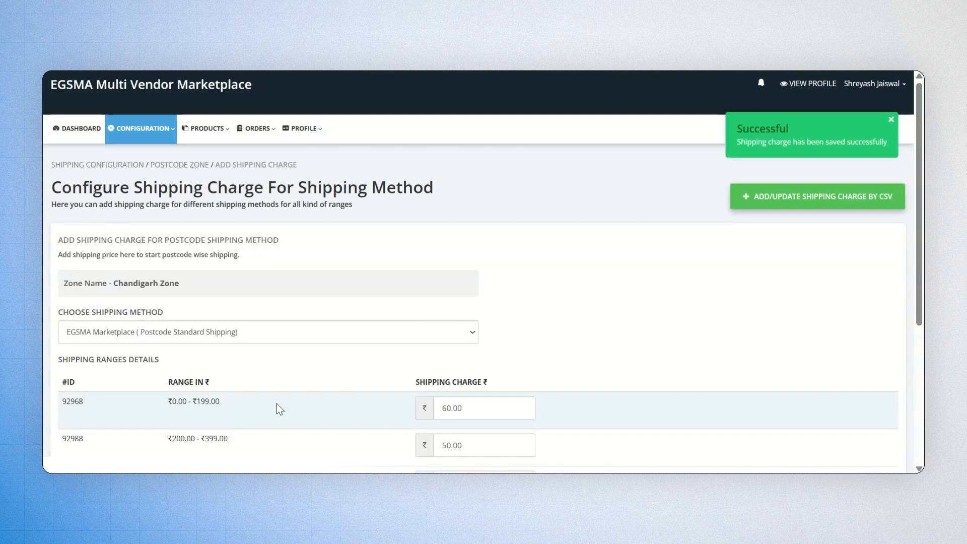
pyautogui.scroll(-5, 276, 404)
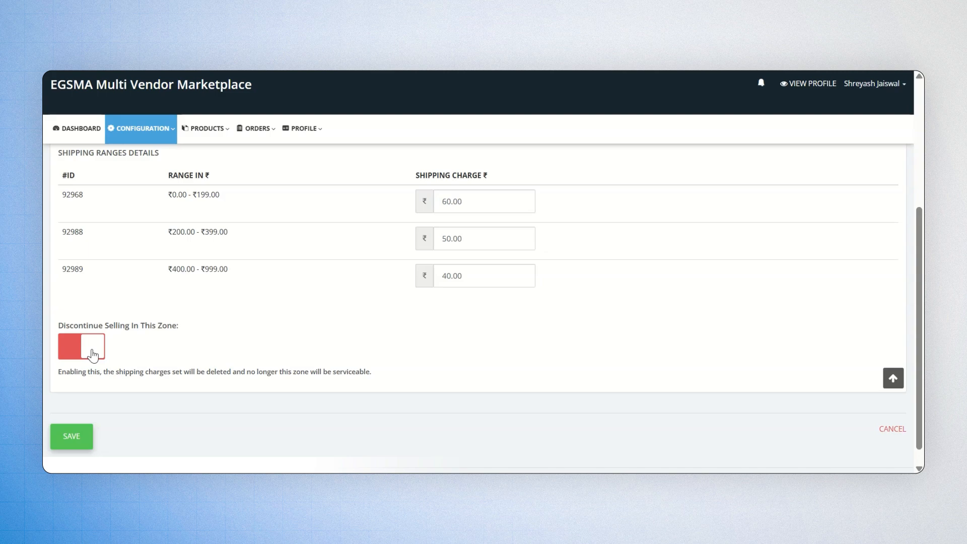
# Step: Re-save Chandigarh's charges, review the CSV shipping-charge page, and return to the zone list
pyautogui.click(71, 436)
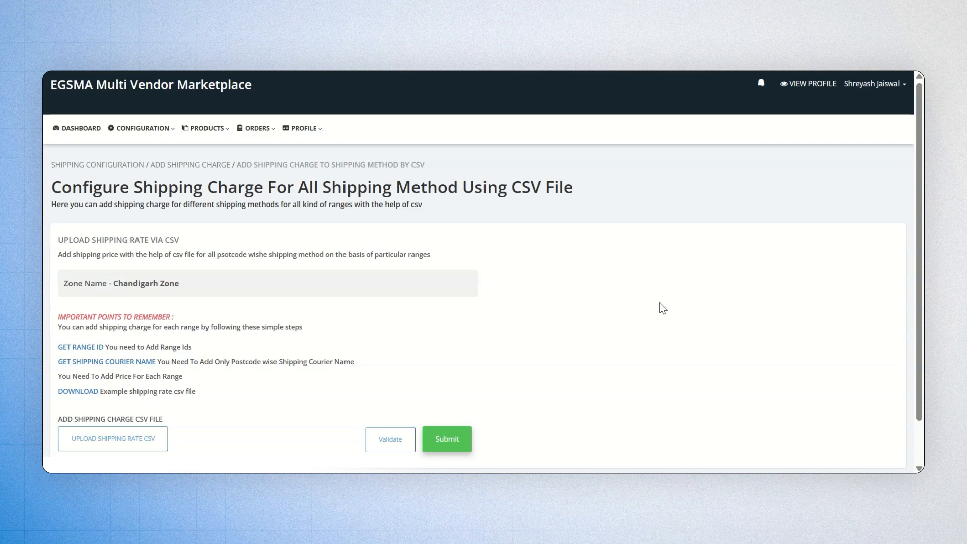
pyautogui.scroll(-1, 662, 308)
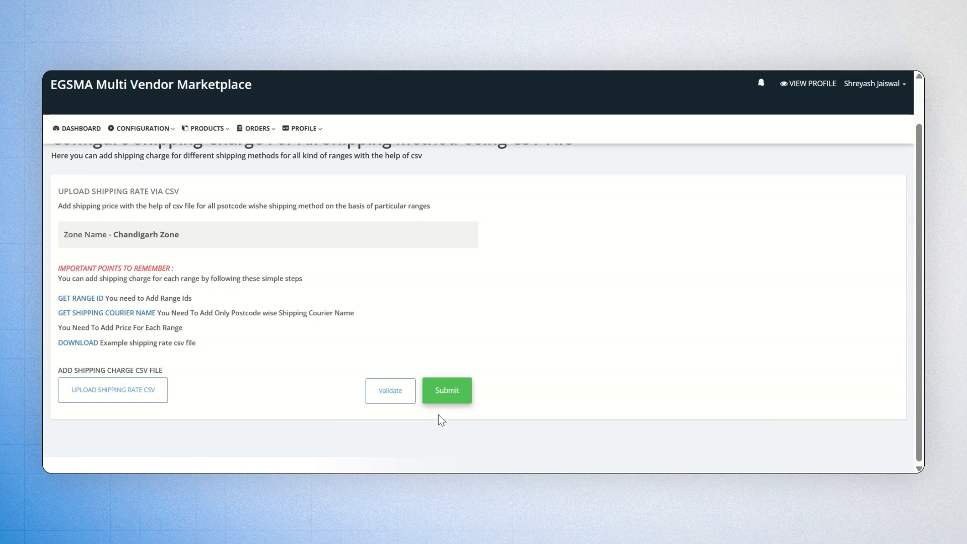
pyautogui.click(448, 401)
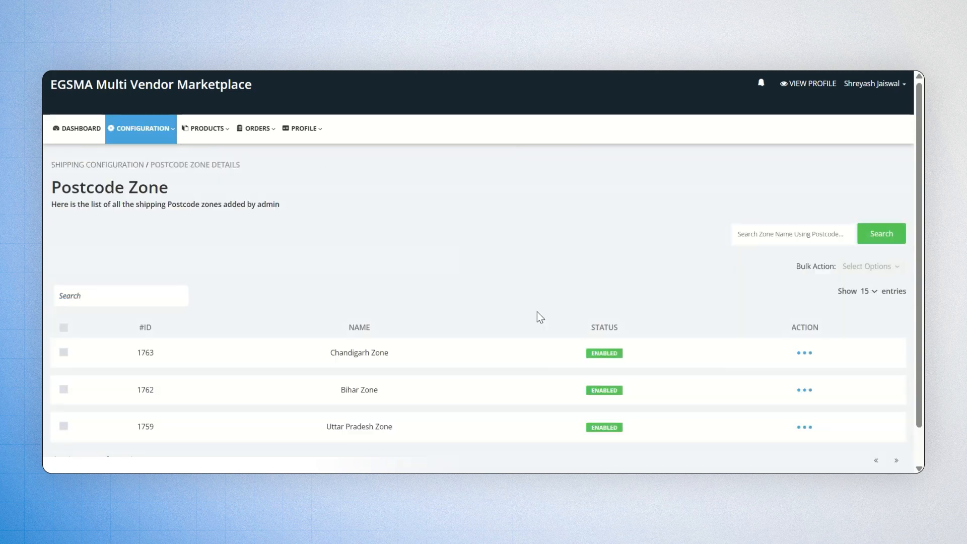
# Step: Try the zone table's postcode search filter and dismiss it without searching
pyautogui.click(168, 296)
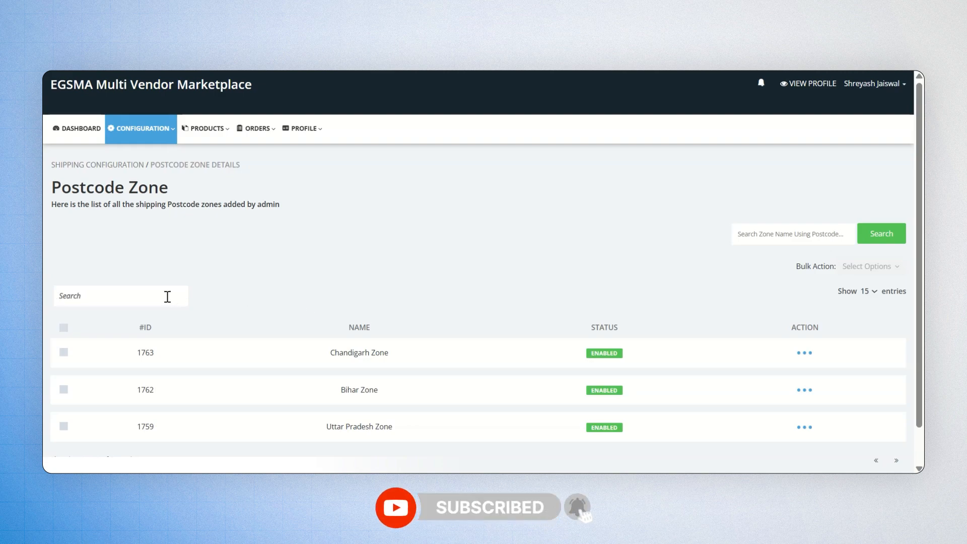
pyautogui.click(756, 230)
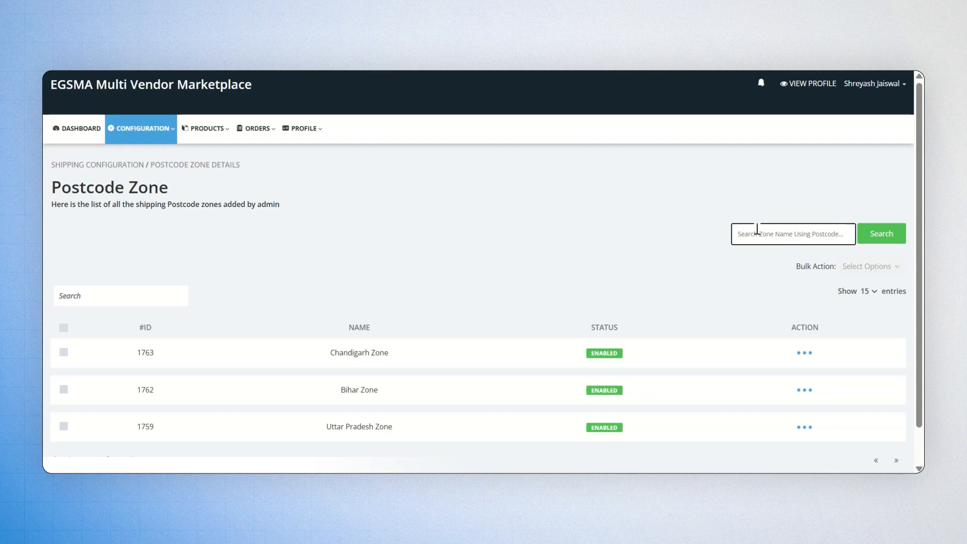
pyautogui.click(677, 247)
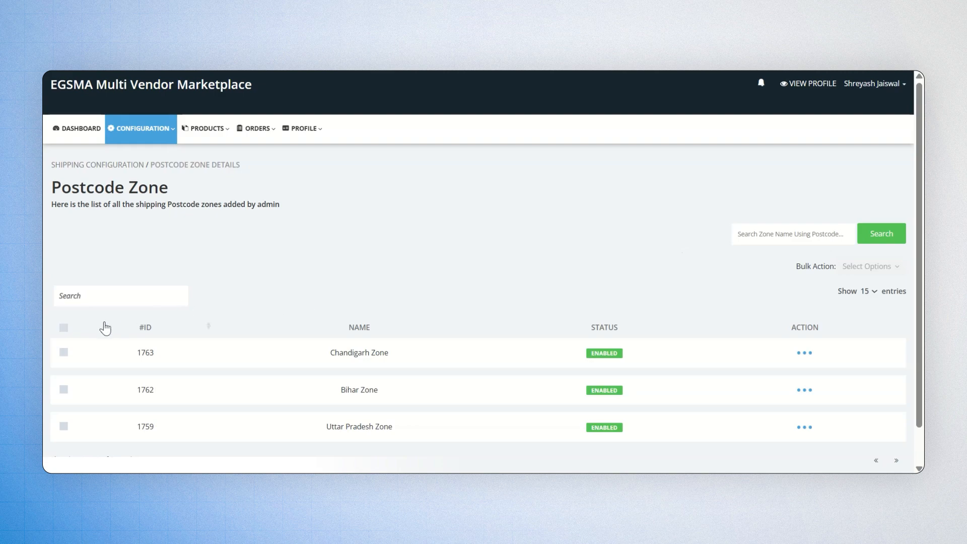
# Step: Bulk edit shipping charges for all three postcode zones at once
pyautogui.click(64, 328)
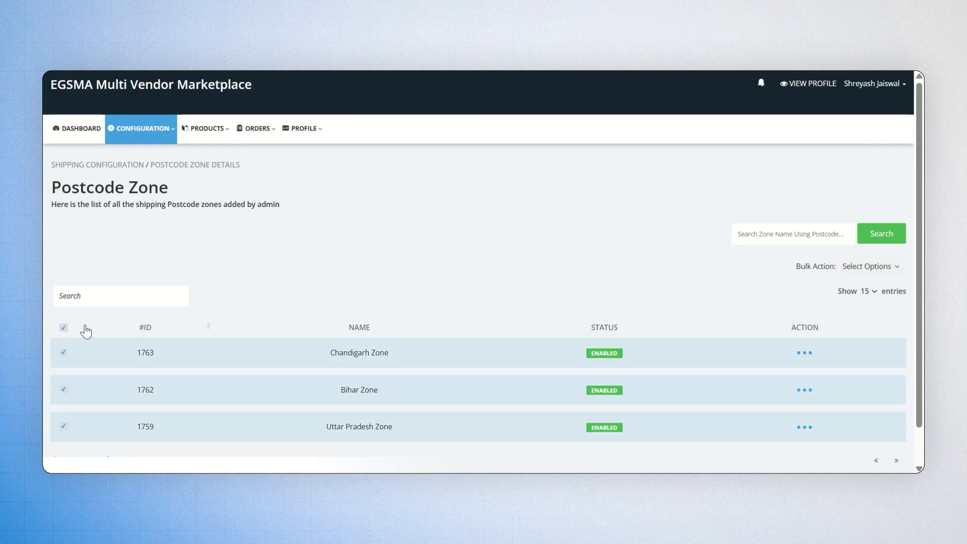
pyautogui.click(857, 267)
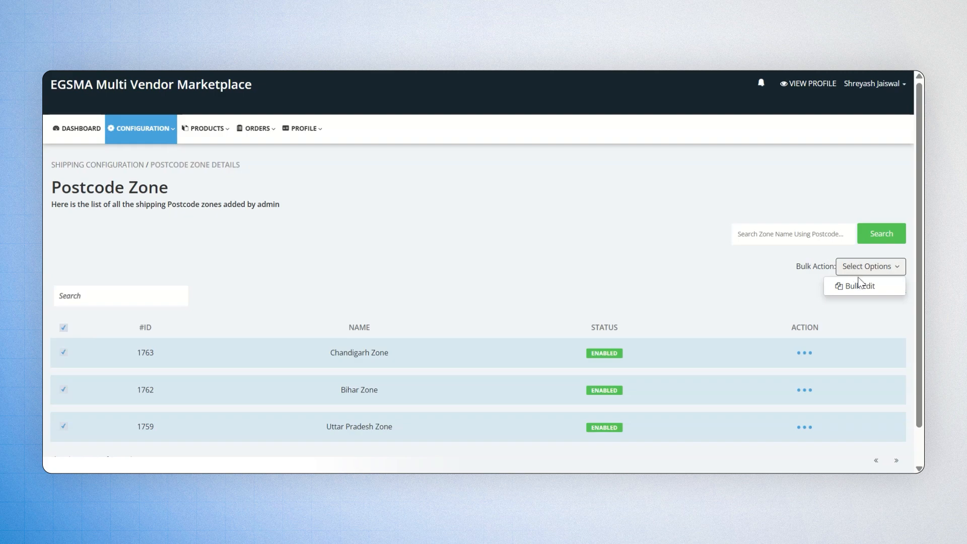
pyautogui.click(859, 286)
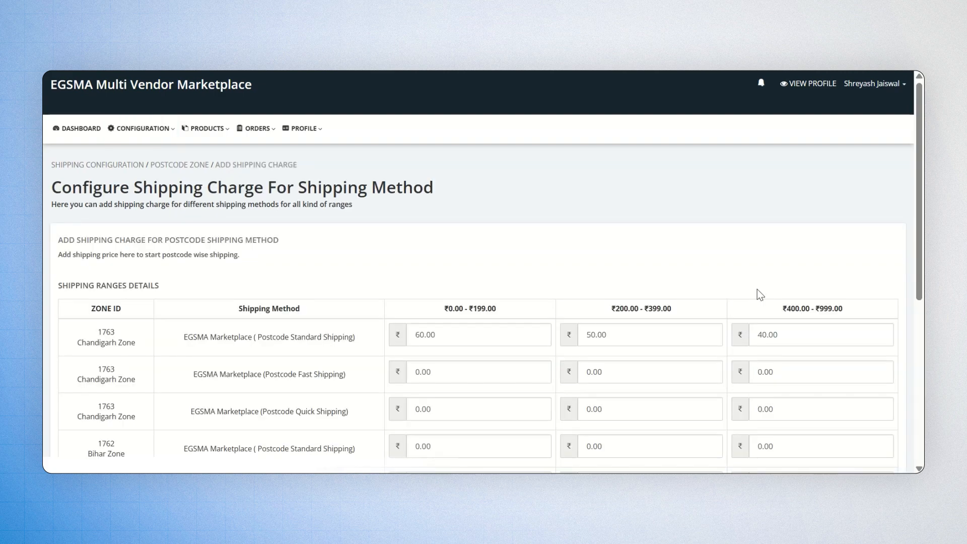
pyautogui.scroll(-6, 757, 289)
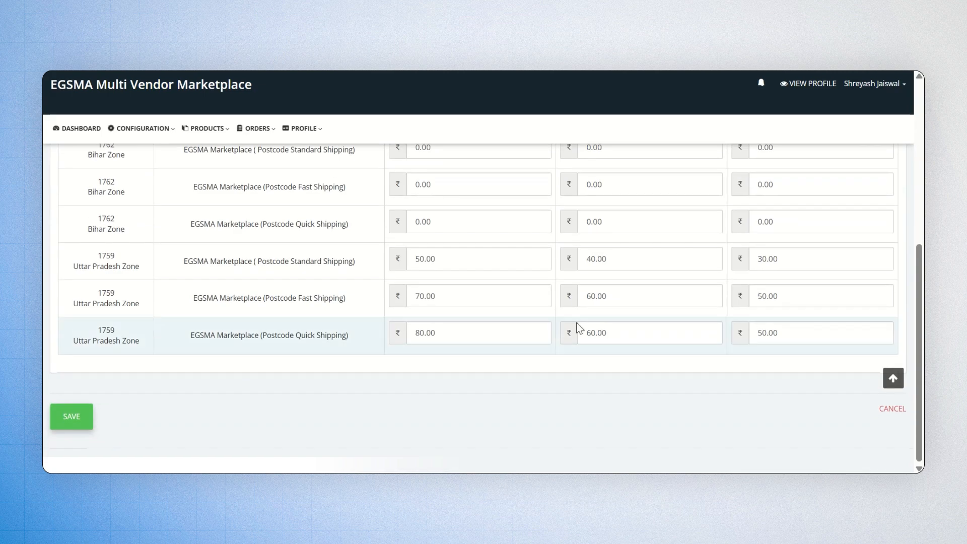